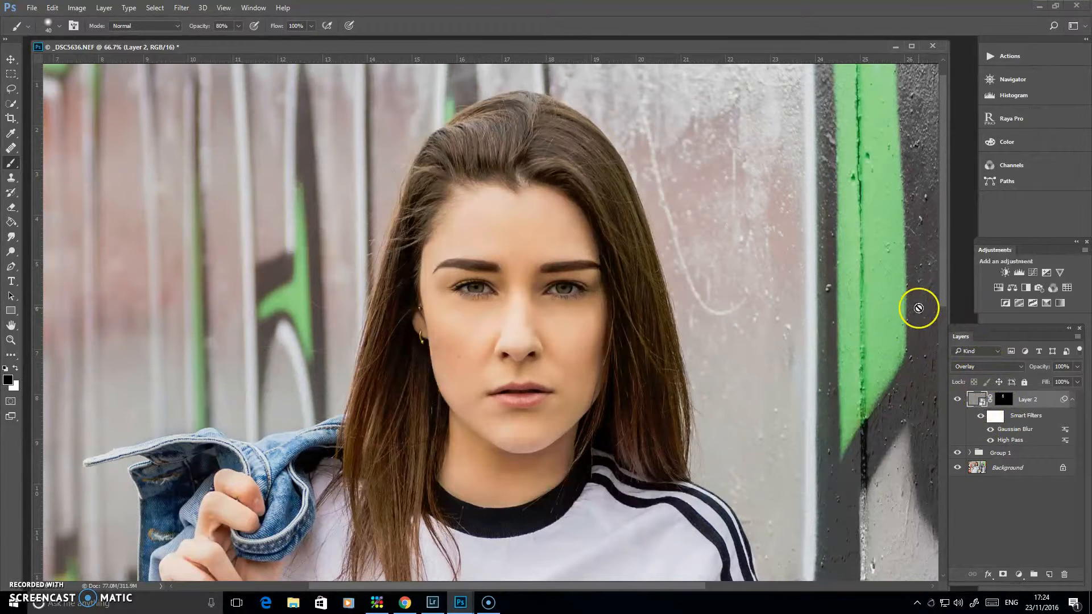
Compare the retouched face with the original by isolating the Background layer and restoring all layers, viewed close up
key(ctrl+plus)
key(ctrl+plus)
drag(663, 432, 580, 332)
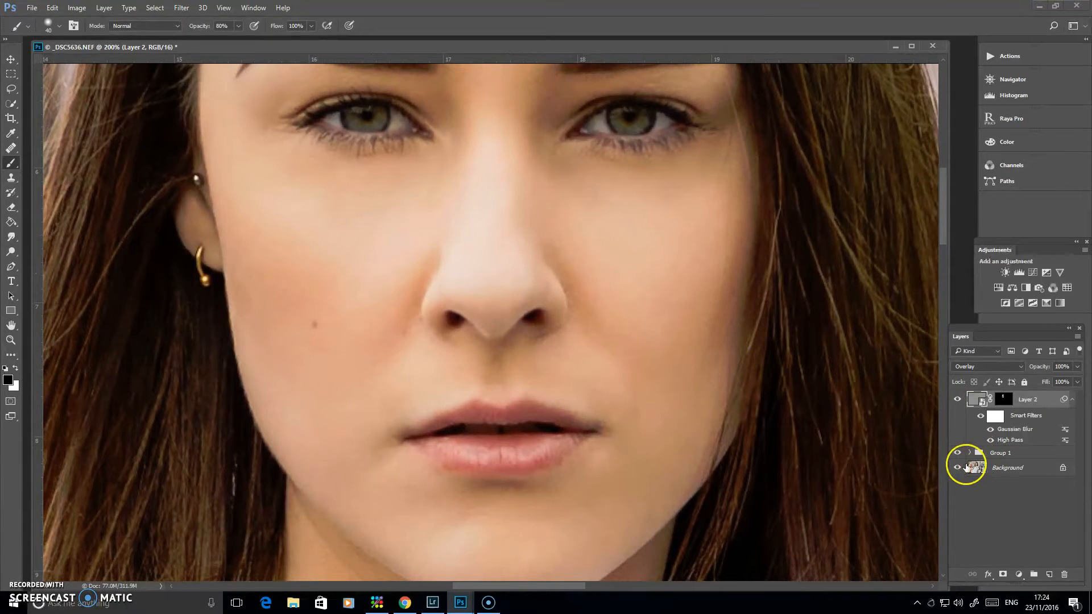
alt+click(958, 467)
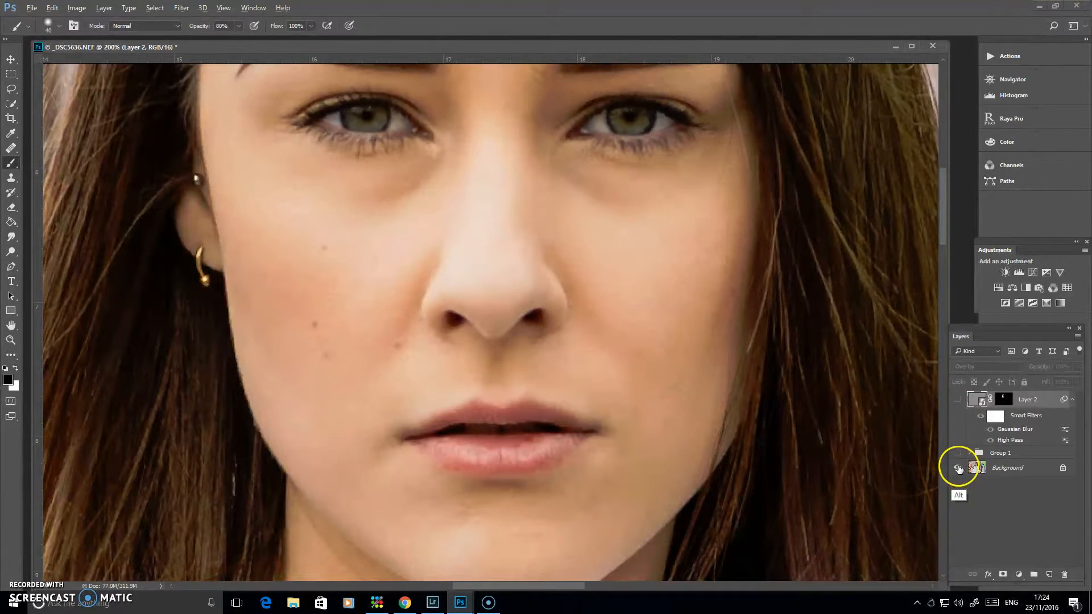
alt+click(958, 469)
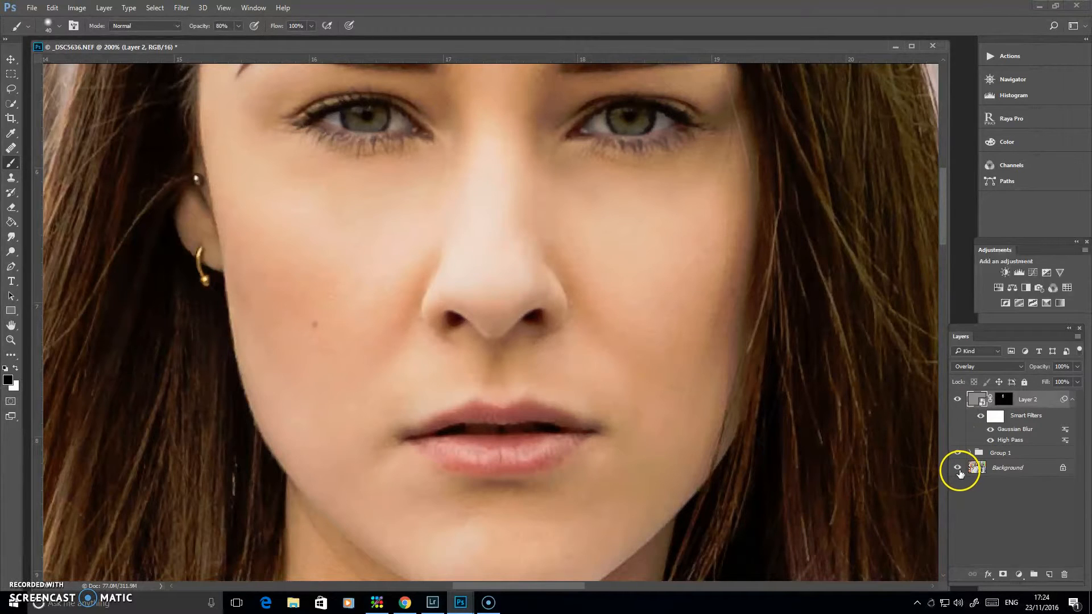
alt+click(959, 469)
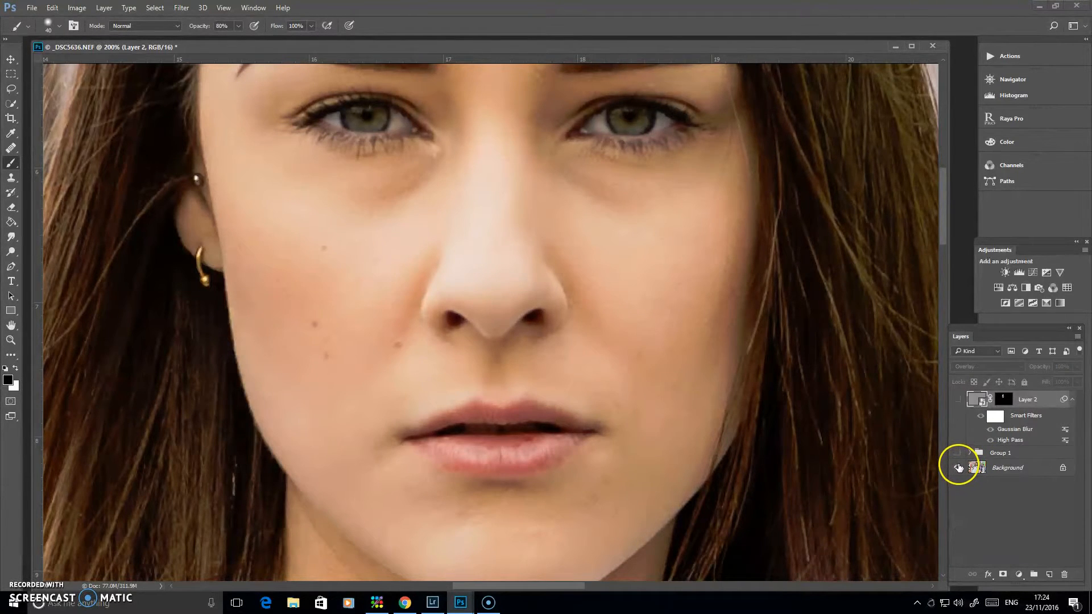
alt+click(959, 469)
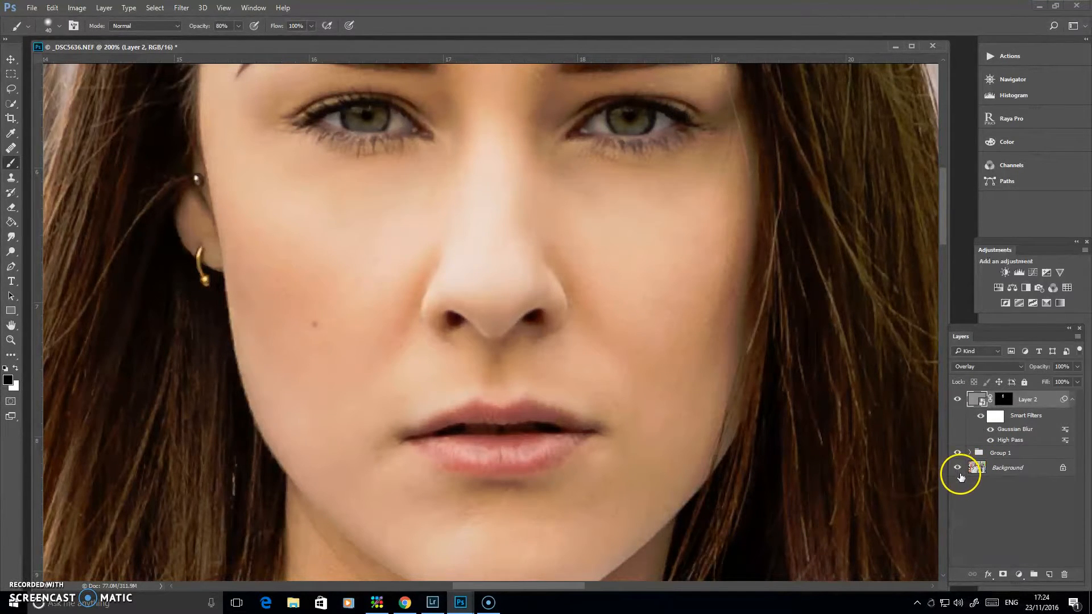
drag(659, 262, 657, 363)
key(ctrl+minus)
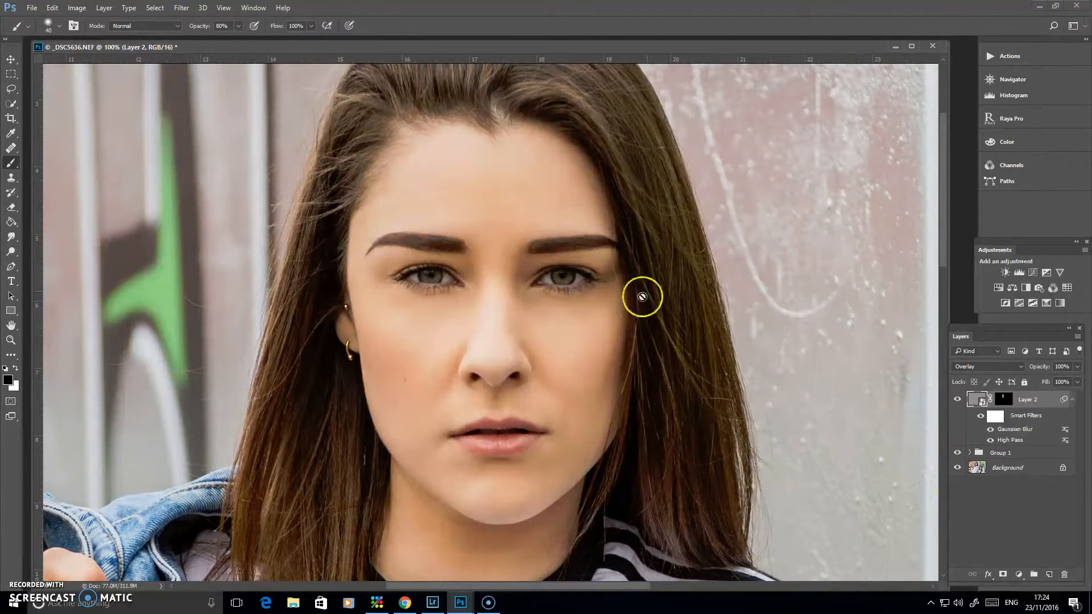
Add a new layer above Layer 2, fill it with 50% Gray in Normal mode at 100% opacity, and set its blending to Soft Light
click(1050, 574)
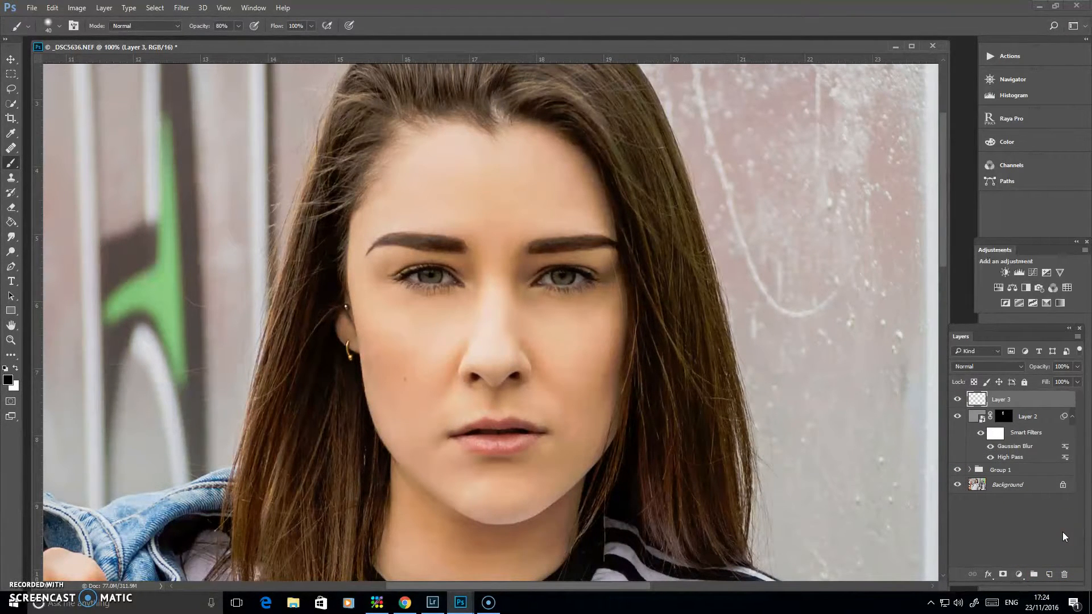
key(shift+F5)
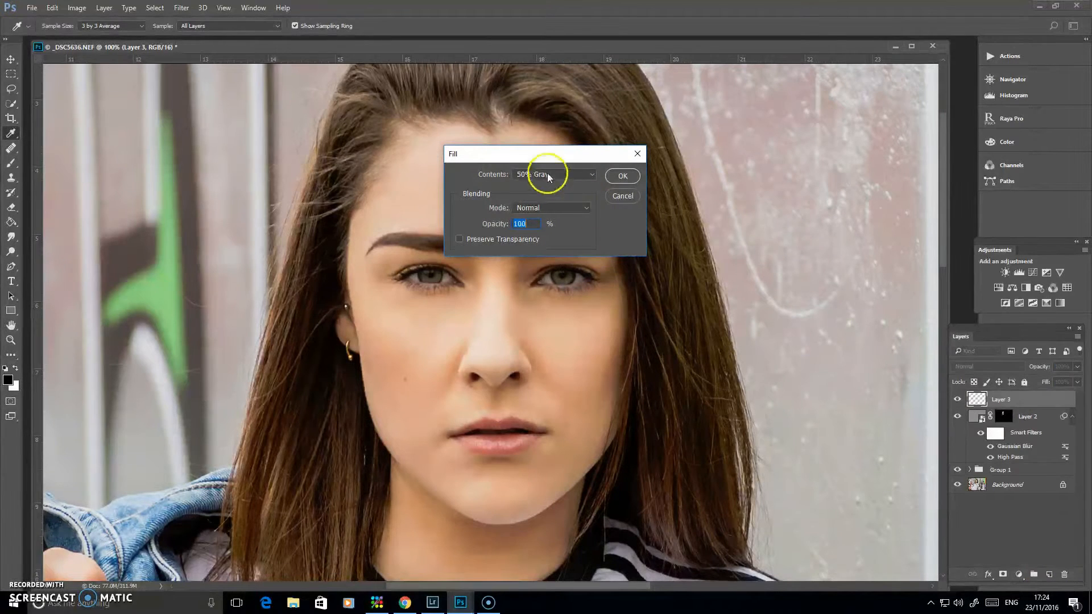
click(623, 177)
click(1010, 366)
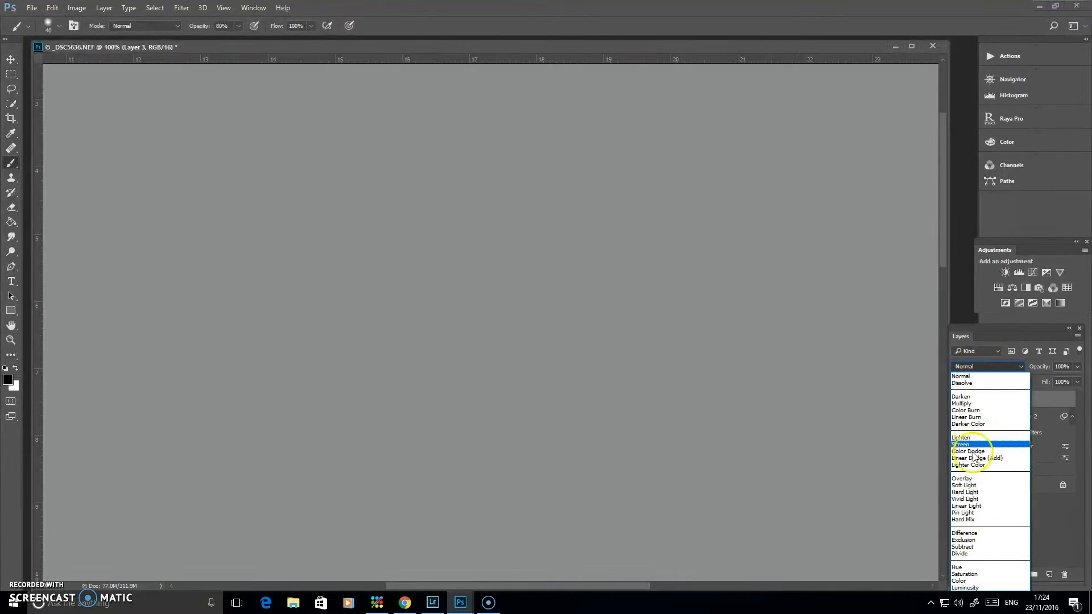
click(977, 485)
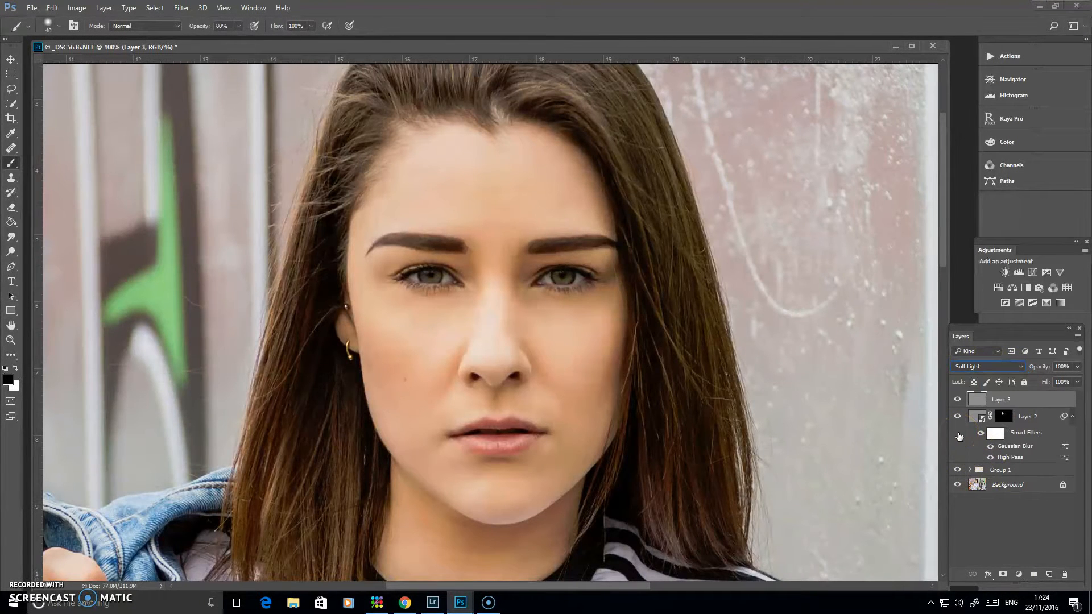
Brighten the white and iris of the woman's right eye with a small Dodge brush, Midtones at 10% exposure, and compare with Layer 3 hidden
key(ctrl+plus)
key(ctrl+plus)
key(ctrl+plus)
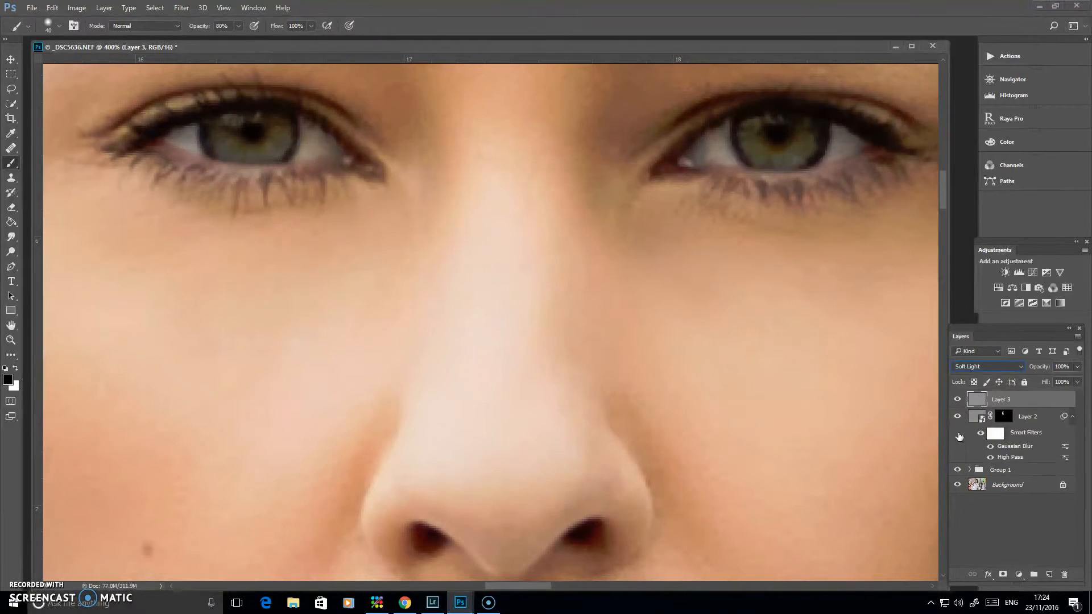
mouse_move(391, 225)
mouse_down()
mouse_move(533, 410)
mouse_move(526, 396)
mouse_up()
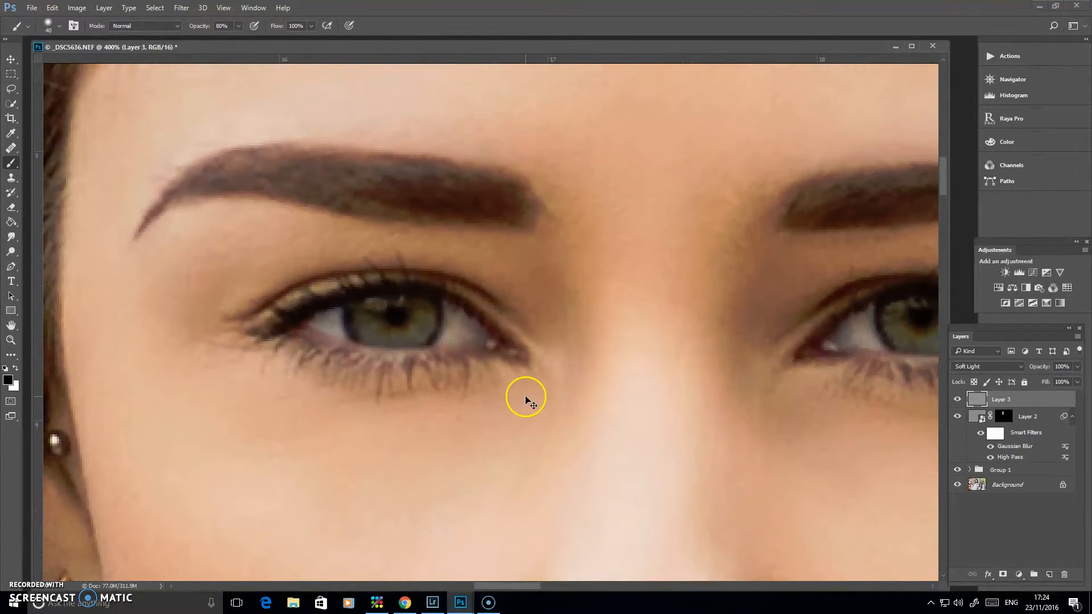
key(ctrl+plus)
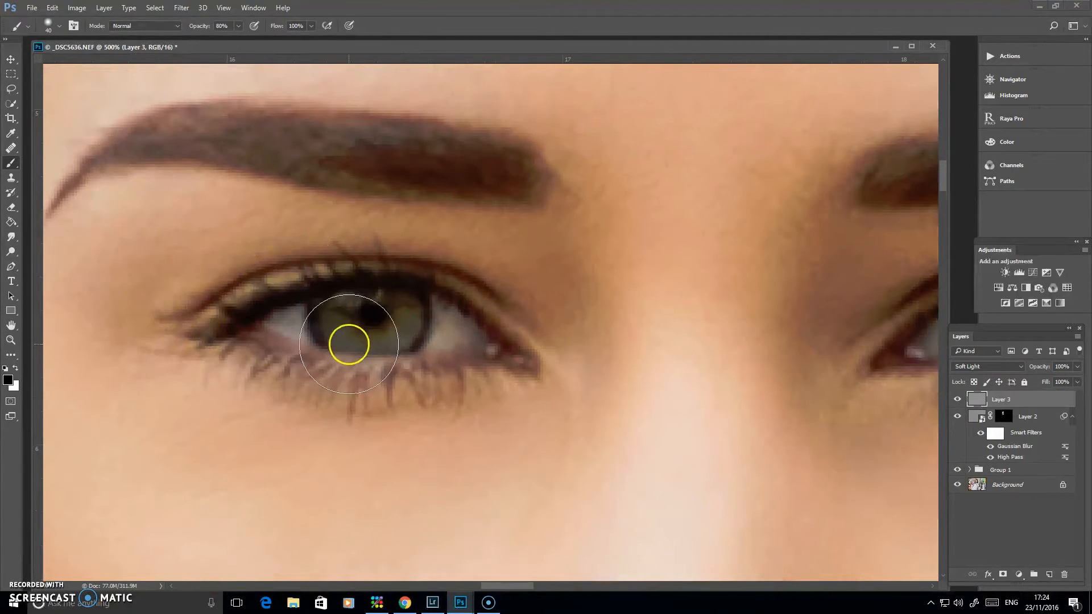
key(o)
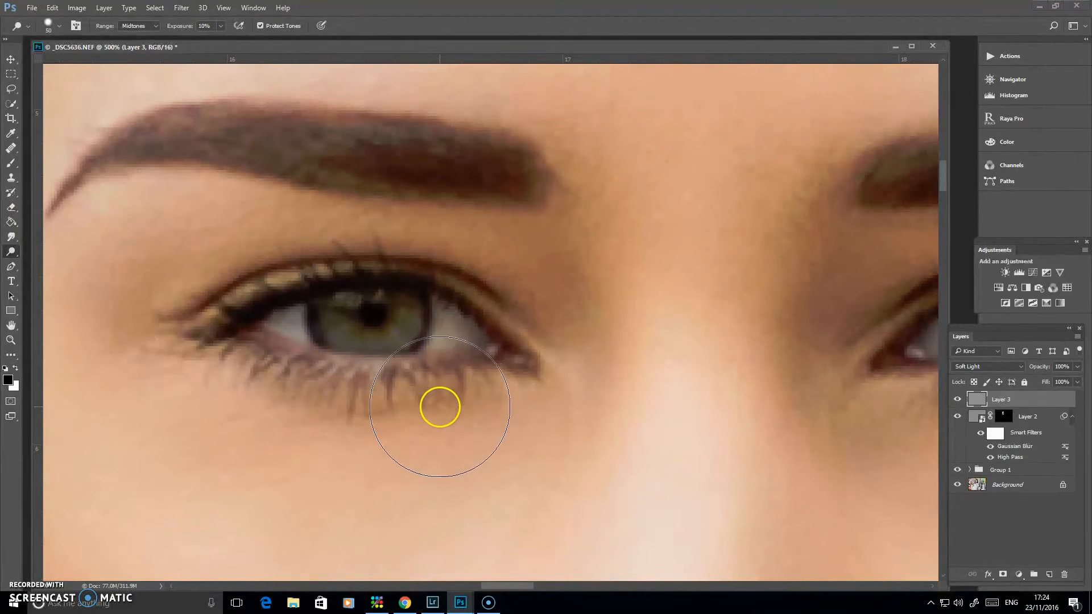
key(bracketleft)
key(bracketleft)
key(bracketleft)
key(bracketleft)
key(bracketleft)
key(bracketleft)
key(bracketleft)
mouse_move(423, 336)
mouse_down()
mouse_move(454, 341)
mouse_move(453, 316)
mouse_move(435, 326)
mouse_up()
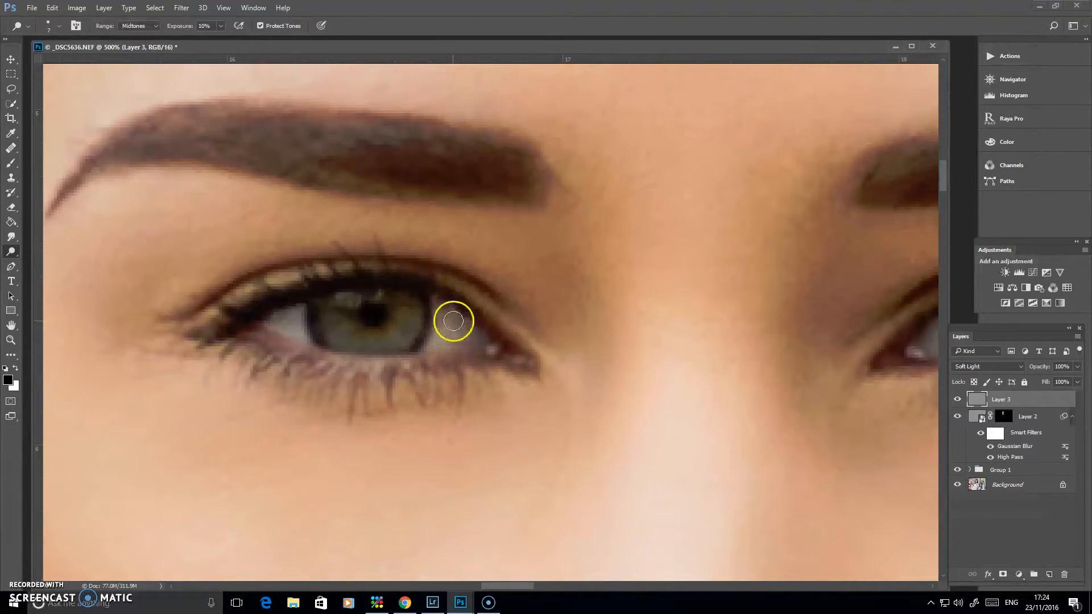
mouse_move(456, 331)
mouse_down()
mouse_move(453, 319)
mouse_move(460, 330)
mouse_move(446, 337)
mouse_move(480, 344)
mouse_move(363, 268)
mouse_move(342, 307)
mouse_move(342, 342)
mouse_move(381, 346)
mouse_move(407, 310)
mouse_move(357, 297)
mouse_move(374, 294)
mouse_move(292, 319)
mouse_move(298, 341)
mouse_move(294, 316)
mouse_move(316, 344)
mouse_move(455, 334)
mouse_move(435, 284)
mouse_move(405, 344)
mouse_move(426, 301)
mouse_move(435, 314)
mouse_move(430, 303)
mouse_move(418, 338)
mouse_move(428, 301)
mouse_move(315, 333)
mouse_move(309, 310)
mouse_move(323, 347)
mouse_move(382, 313)
mouse_up()
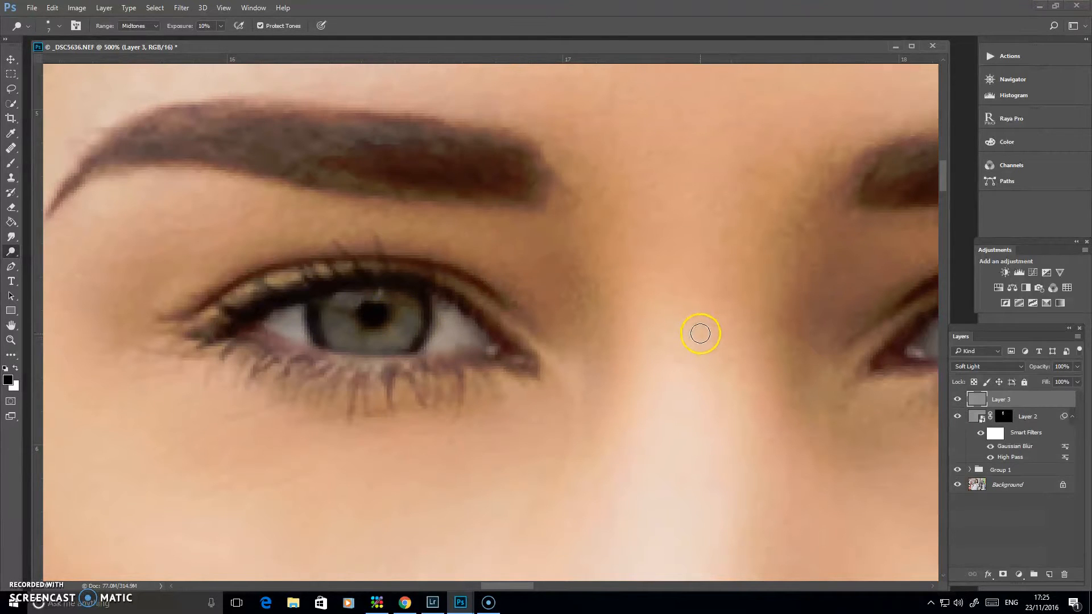
click(958, 400)
click(959, 400)
Dodge and burn the white and iris of the woman's left eye on Layer 3 with the same small brush
drag(743, 455, 278, 421)
mouse_move(498, 303)
mouse_down()
mouse_move(475, 313)
mouse_move(486, 322)
mouse_move(506, 303)
mouse_move(511, 324)
mouse_move(506, 306)
mouse_move(517, 320)
mouse_move(532, 315)
mouse_move(545, 286)
mouse_move(552, 315)
mouse_move(577, 328)
mouse_move(622, 297)
mouse_move(621, 283)
mouse_move(573, 277)
mouse_move(586, 269)
mouse_move(660, 310)
mouse_move(653, 293)
mouse_move(670, 320)
mouse_move(655, 308)
mouse_move(618, 324)
mouse_move(548, 298)
mouse_move(526, 278)
mouse_move(529, 327)
mouse_move(648, 305)
mouse_move(637, 280)
mouse_move(615, 327)
mouse_move(639, 296)
mouse_move(578, 299)
mouse_up()
key(alt)
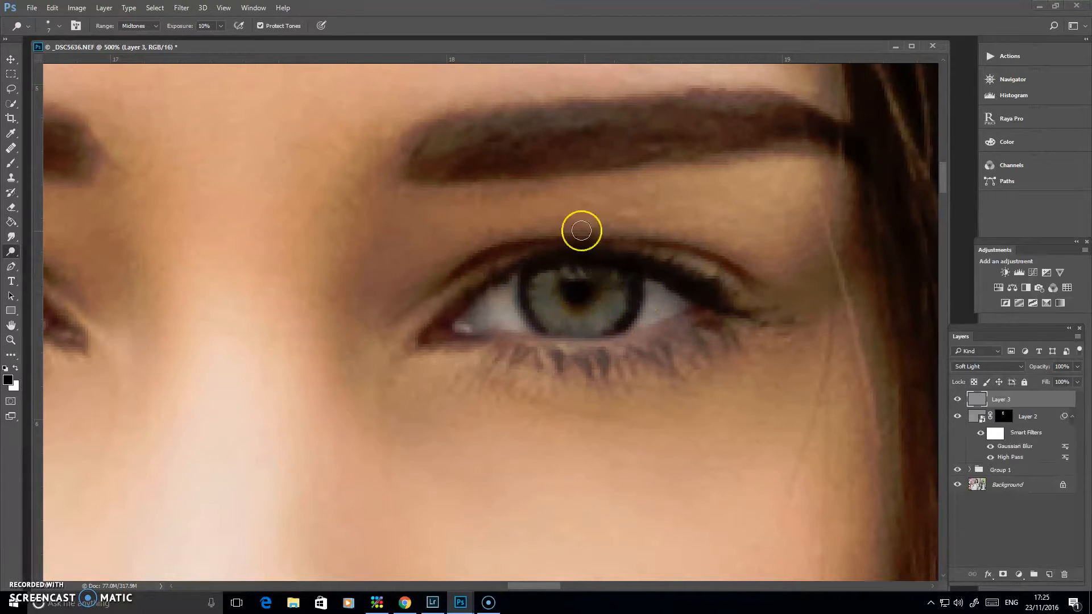
Examine the retouched eyes in the whole portrait and close up
key(ctrl+minus)
key(ctrl+minus)
key(ctrl+minus)
key(ctrl+minus)
key(ctrl+minus)
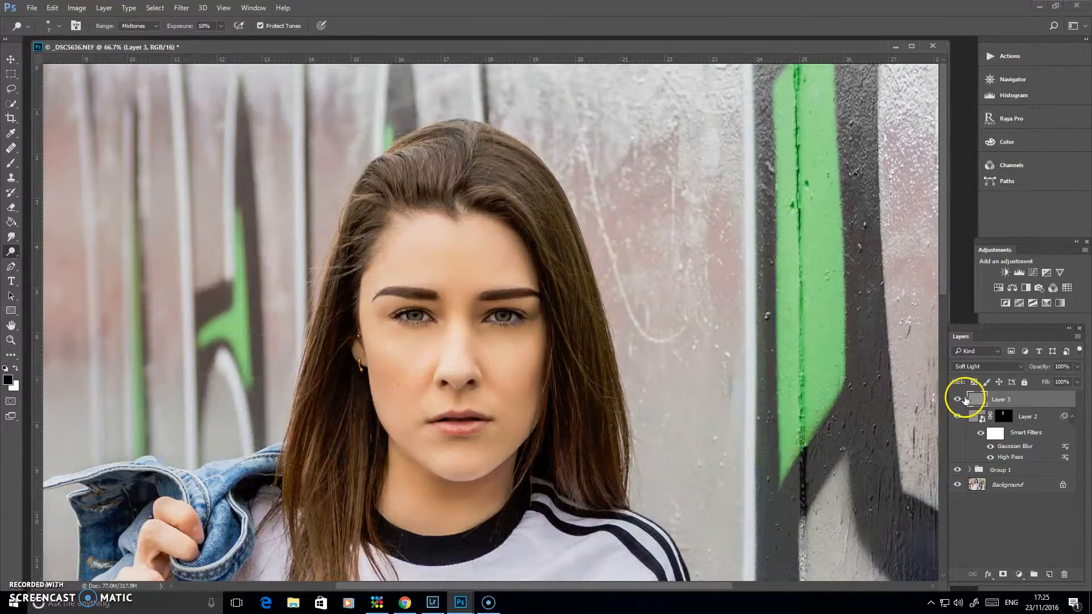
drag(728, 363, 729, 251)
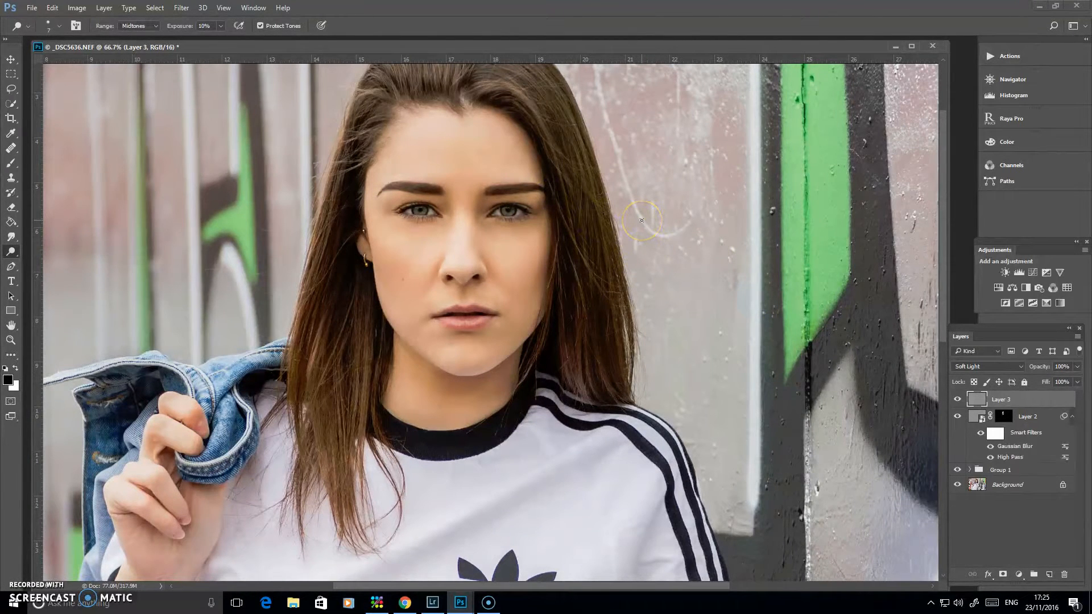
key(ctrl+plus)
key(ctrl+plus)
drag(573, 233, 612, 389)
key(ctrl+minus)
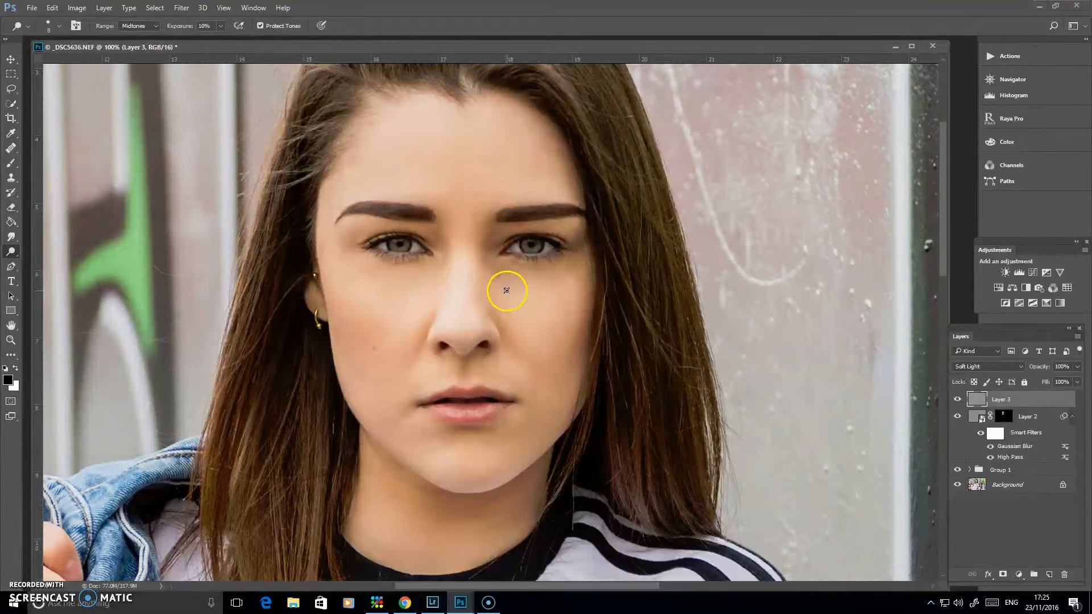
Dodge and burn the cheek and brow areas on Layer 3 with a much larger brush, Midtones at 10% exposure, and compare with the layer hidden
key(bracketright)
key(bracketright)
key(bracketright)
key(bracketright)
key(bracketright)
mouse_move(561, 335)
mouse_down()
mouse_move(586, 359)
mouse_move(568, 344)
mouse_up()
key(bracketright)
key(bracketright)
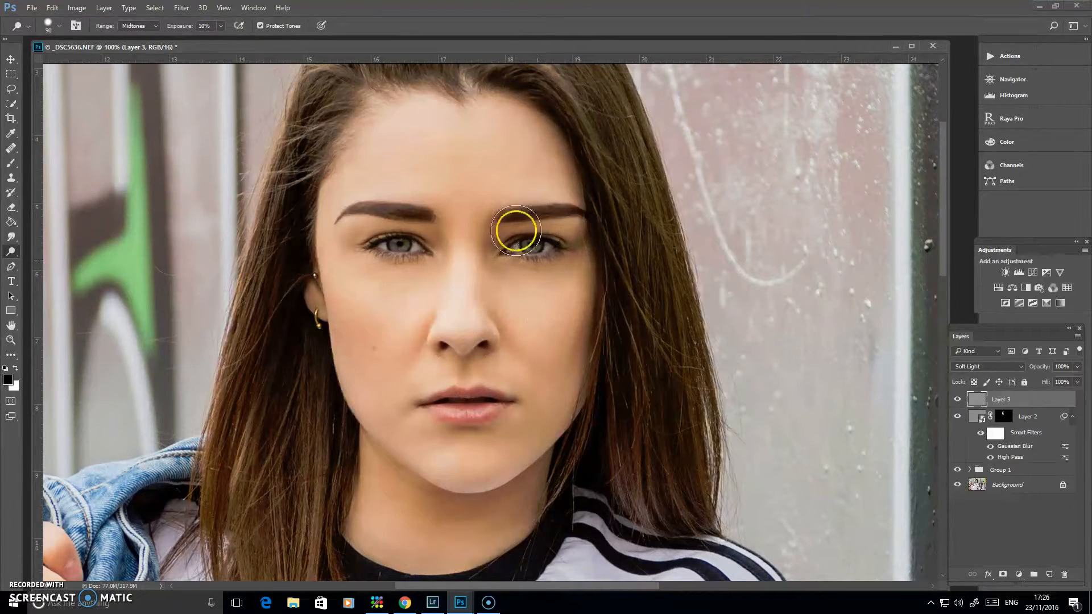
mouse_move(523, 209)
mouse_down()
mouse_move(583, 308)
mouse_move(519, 339)
mouse_move(382, 312)
mouse_move(424, 323)
mouse_move(413, 314)
mouse_move(405, 244)
mouse_move(386, 266)
mouse_move(394, 286)
mouse_move(384, 283)
mouse_move(402, 299)
mouse_move(435, 308)
mouse_move(495, 284)
mouse_move(488, 280)
mouse_move(485, 309)
mouse_move(423, 331)
mouse_move(352, 325)
mouse_move(378, 386)
mouse_move(338, 317)
mouse_move(346, 293)
mouse_move(405, 358)
mouse_move(335, 291)
mouse_move(375, 331)
mouse_move(426, 338)
mouse_move(570, 323)
mouse_move(545, 344)
mouse_move(594, 304)
mouse_move(550, 337)
mouse_move(350, 339)
mouse_move(385, 339)
mouse_move(382, 293)
mouse_move(330, 226)
mouse_move(321, 336)
mouse_move(369, 379)
mouse_move(359, 359)
mouse_move(413, 396)
mouse_move(389, 315)
mouse_move(425, 372)
mouse_move(383, 326)
mouse_move(350, 348)
mouse_move(374, 371)
mouse_move(361, 345)
mouse_move(398, 373)
mouse_move(341, 321)
mouse_move(376, 379)
mouse_move(365, 363)
mouse_move(387, 373)
mouse_move(425, 310)
mouse_move(534, 427)
mouse_move(466, 407)
mouse_move(380, 407)
mouse_move(307, 359)
mouse_move(358, 319)
mouse_move(348, 329)
mouse_move(361, 340)
mouse_move(347, 328)
mouse_move(366, 370)
mouse_move(346, 331)
mouse_move(381, 395)
mouse_move(574, 362)
mouse_move(578, 319)
mouse_move(532, 385)
mouse_move(366, 288)
mouse_move(383, 317)
mouse_move(532, 328)
mouse_move(527, 300)
mouse_move(614, 235)
mouse_up()
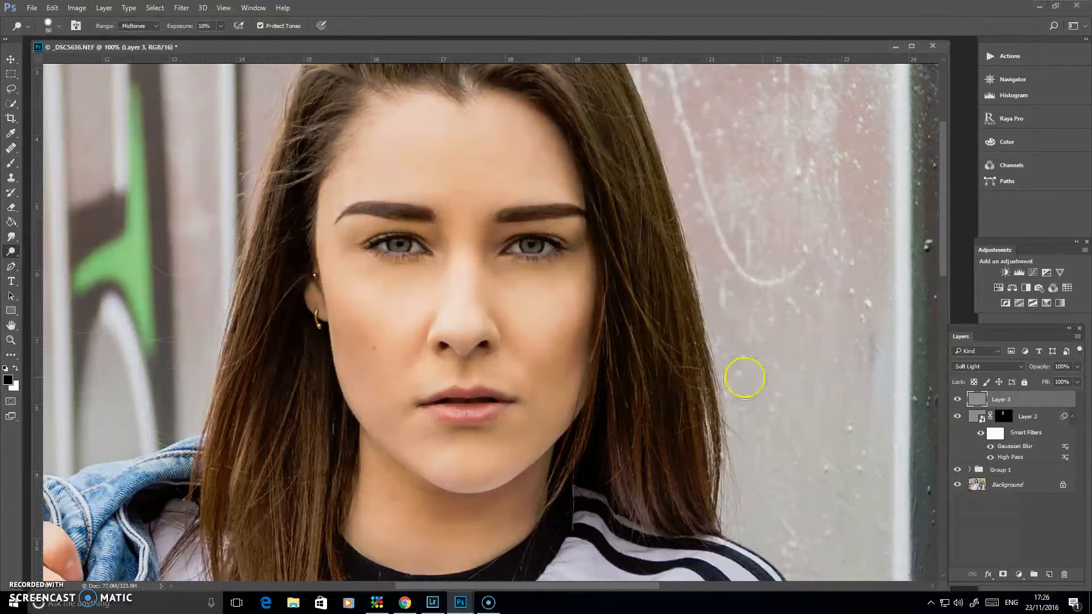
click(958, 401)
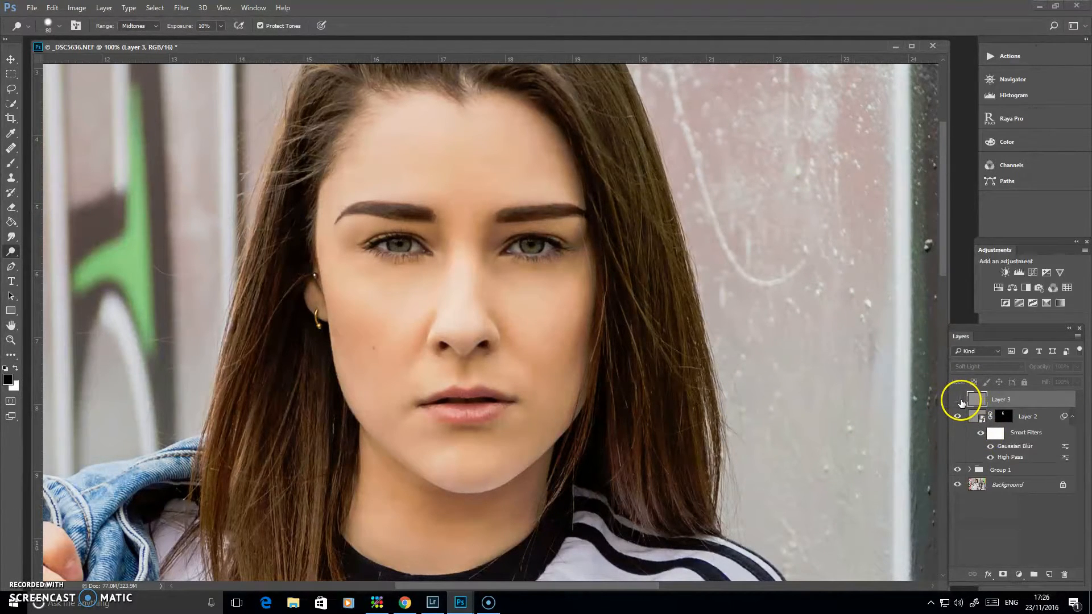
click(959, 401)
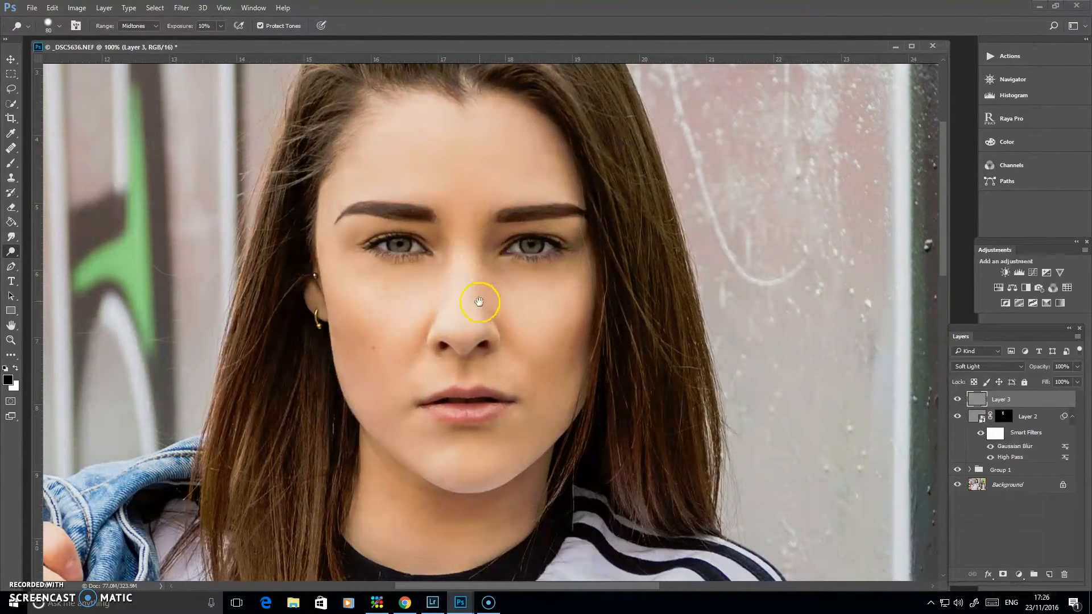
Contour both sides of the nose with a size 30 brush and burn the edges of the face along the hairline
drag(469, 301, 426, 375)
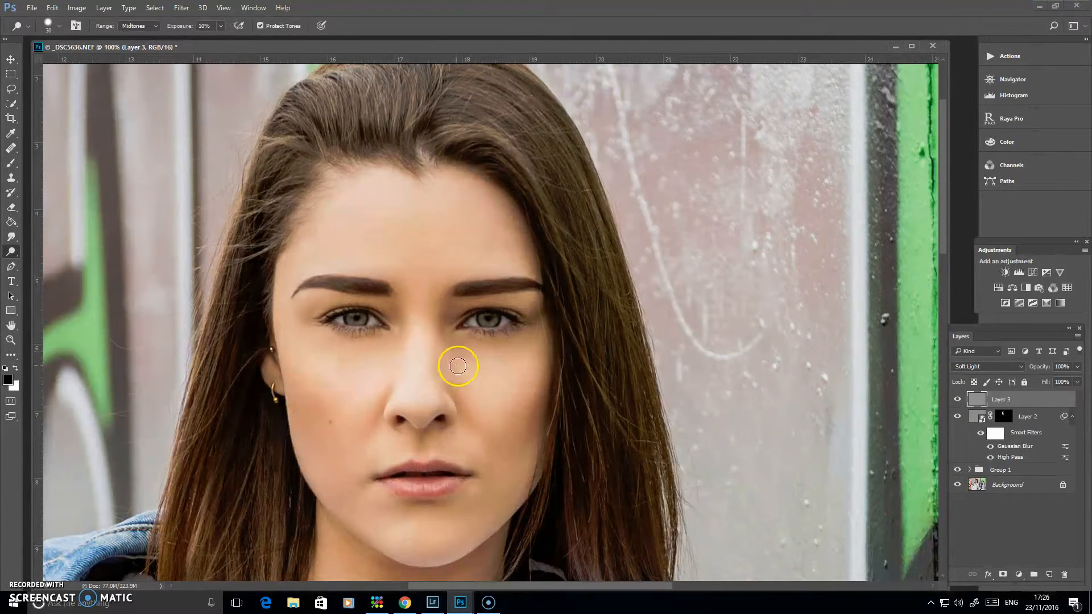
drag(451, 390, 466, 427)
mouse_move(385, 390)
mouse_down()
mouse_move(370, 432)
mouse_move(387, 404)
mouse_up()
mouse_move(456, 333)
mouse_down()
mouse_move(452, 311)
mouse_move(445, 370)
mouse_move(461, 360)
mouse_move(447, 320)
mouse_move(390, 317)
mouse_move(392, 420)
mouse_up()
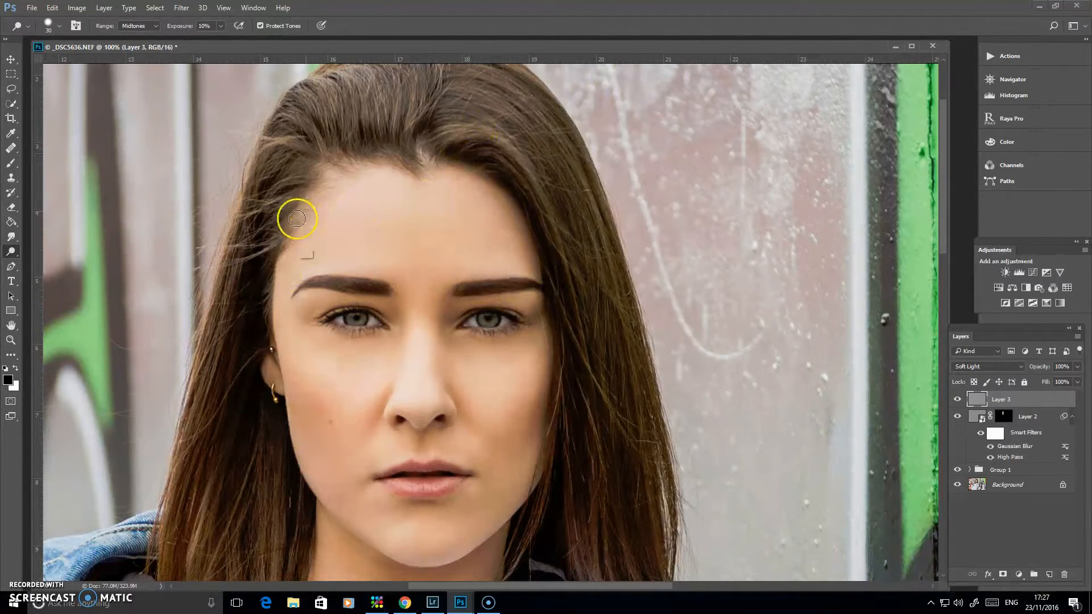
mouse_move(295, 236)
mouse_down()
mouse_move(309, 192)
mouse_move(383, 153)
mouse_move(410, 154)
mouse_move(415, 167)
mouse_move(560, 150)
mouse_move(498, 164)
mouse_move(521, 190)
mouse_move(548, 258)
mouse_up()
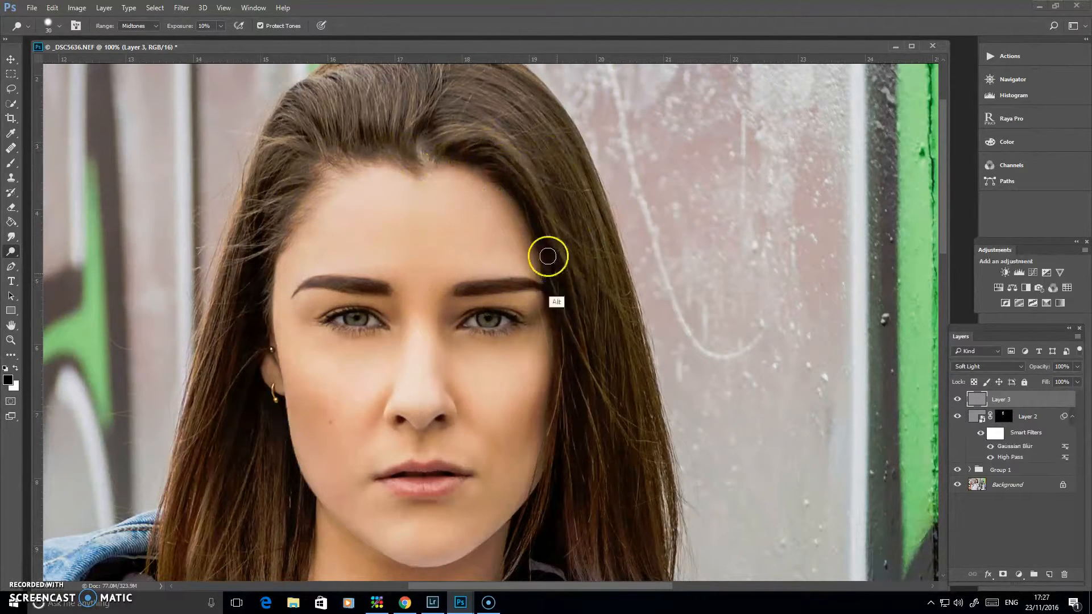
drag(265, 239, 263, 304)
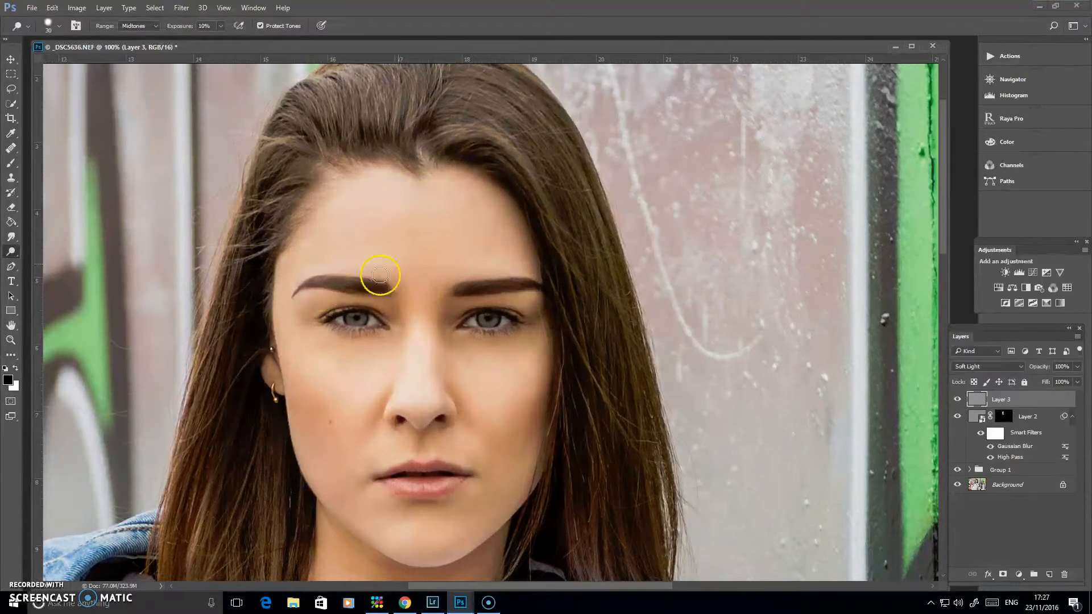
Enlarge the brush to 60 and dodge around the nose bridge and inner eye, and burn the upper forehead with a slightly smaller brush
key(bracketright)
key(bracketright)
key(bracketright)
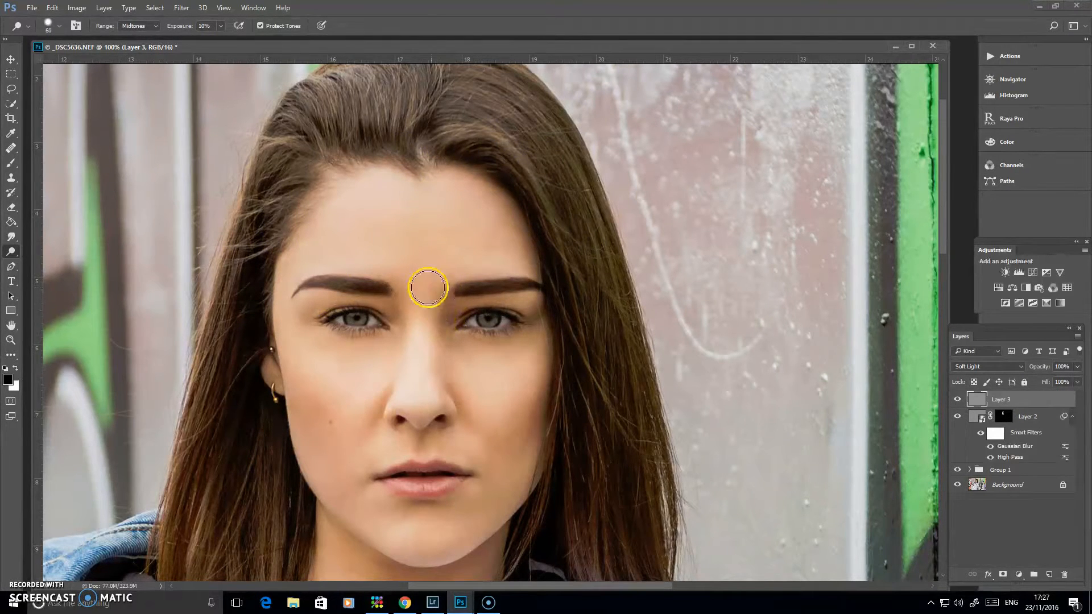
key(bracketright)
key(bracketright)
key(bracketright)
drag(444, 323, 456, 349)
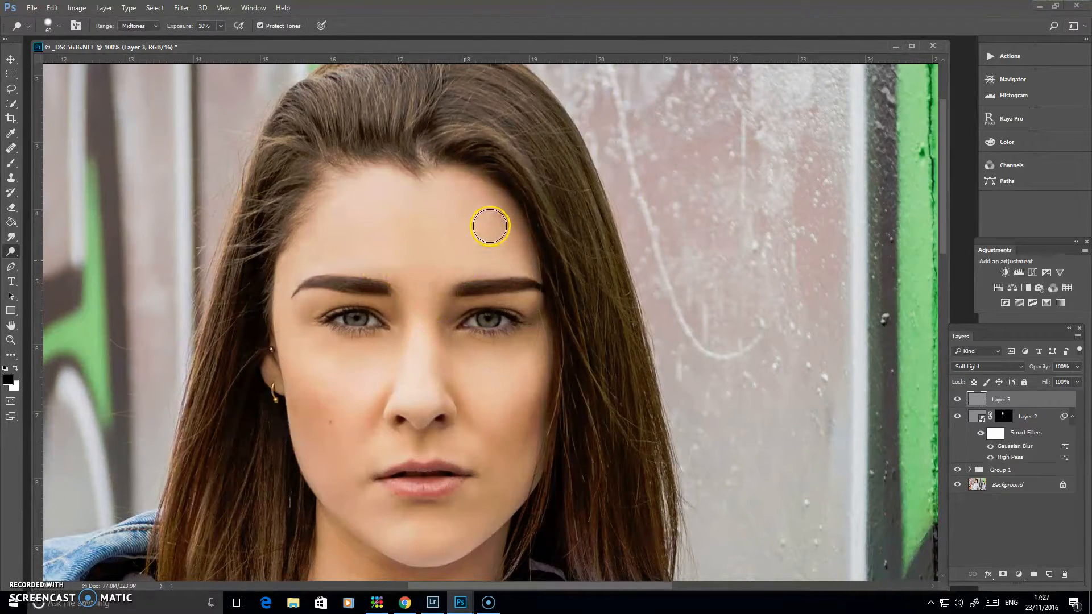
drag(475, 380, 454, 334)
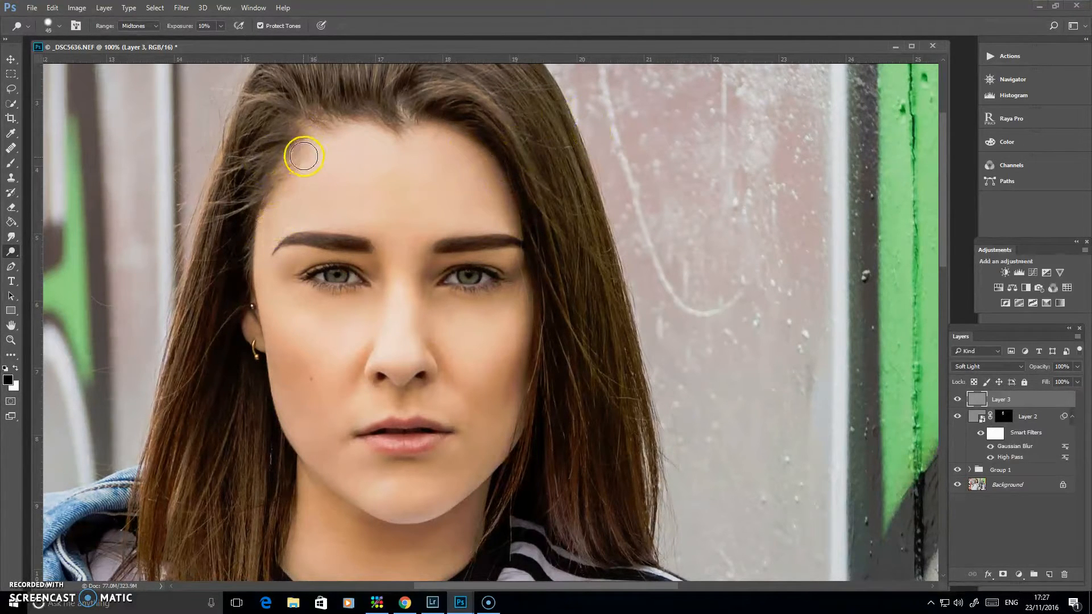
key(alt)
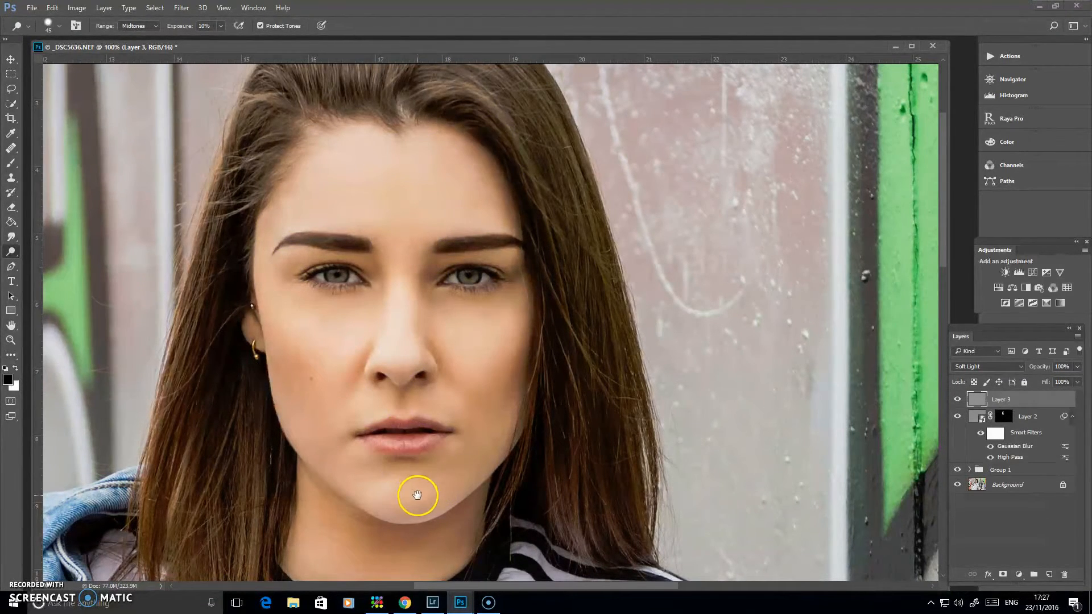
Burn the shadow along the jawline and under the chin with a size 30 brush
drag(418, 494, 398, 407)
key(bracketleft)
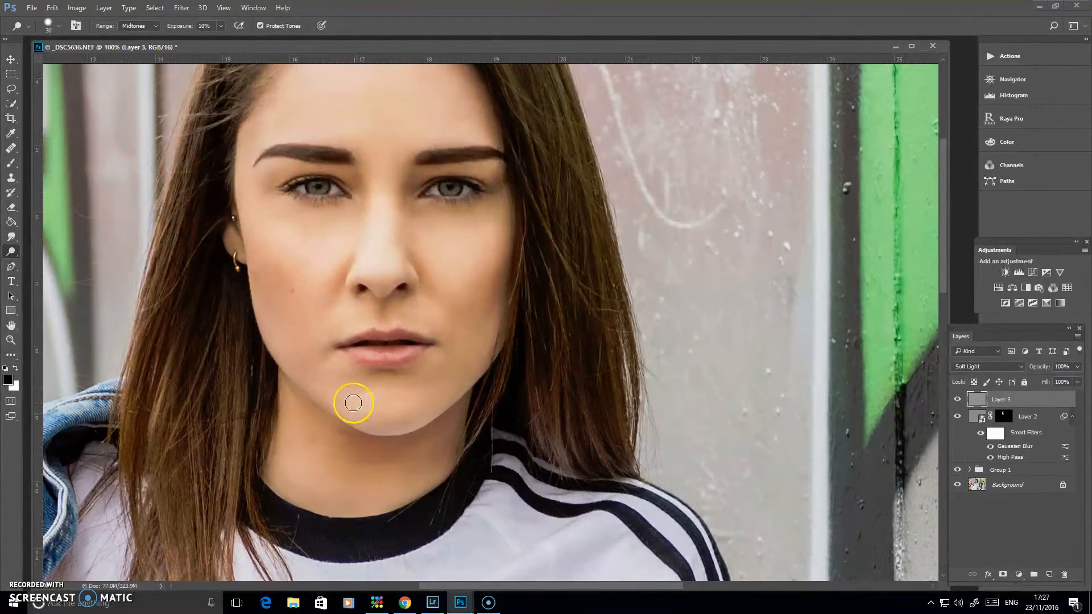
key(alt)
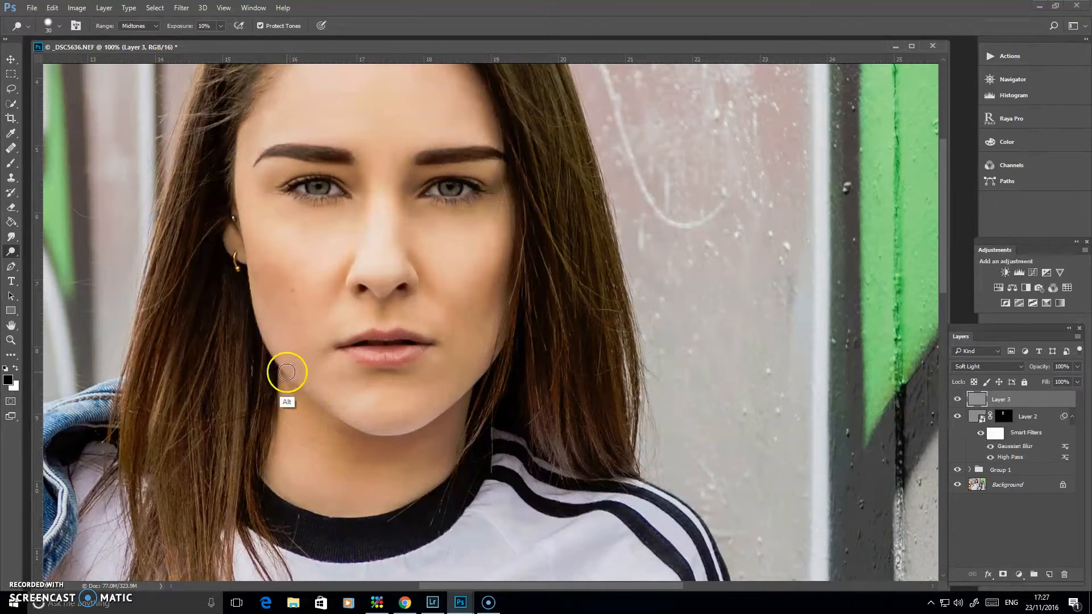
mouse_move(329, 413)
mouse_down()
mouse_move(397, 437)
mouse_move(356, 433)
mouse_move(429, 422)
mouse_move(366, 436)
mouse_move(391, 440)
mouse_move(369, 438)
mouse_move(448, 417)
mouse_move(435, 413)
mouse_move(487, 377)
mouse_up()
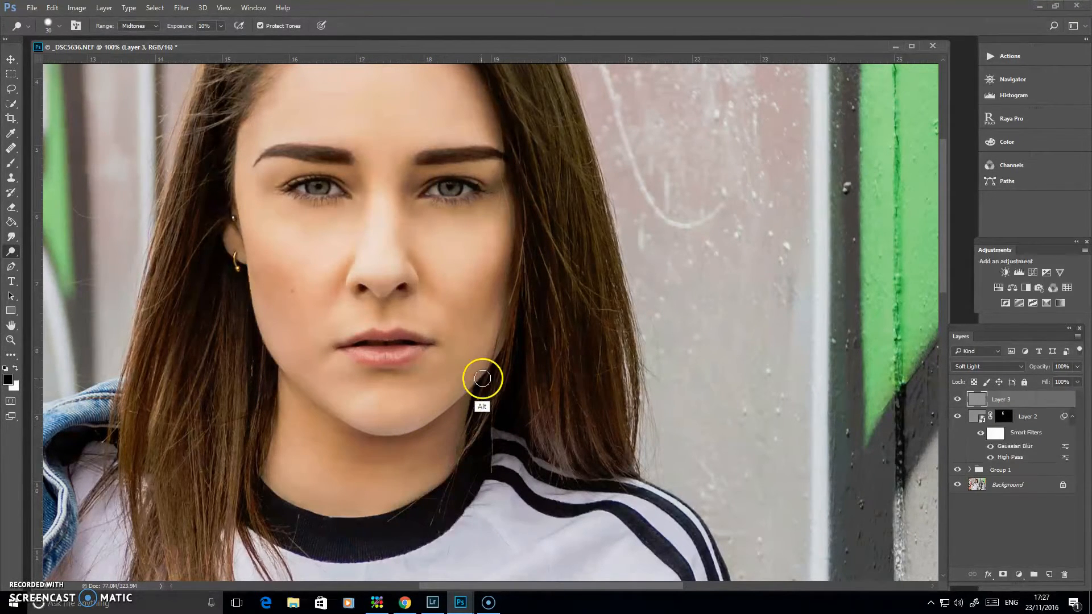
Redo the burn stroke under the jaw, burn the shadow along both jaw sides and the neck, and compare with Layer 3 hidden
drag(454, 421, 446, 424)
key(ctrl+z)
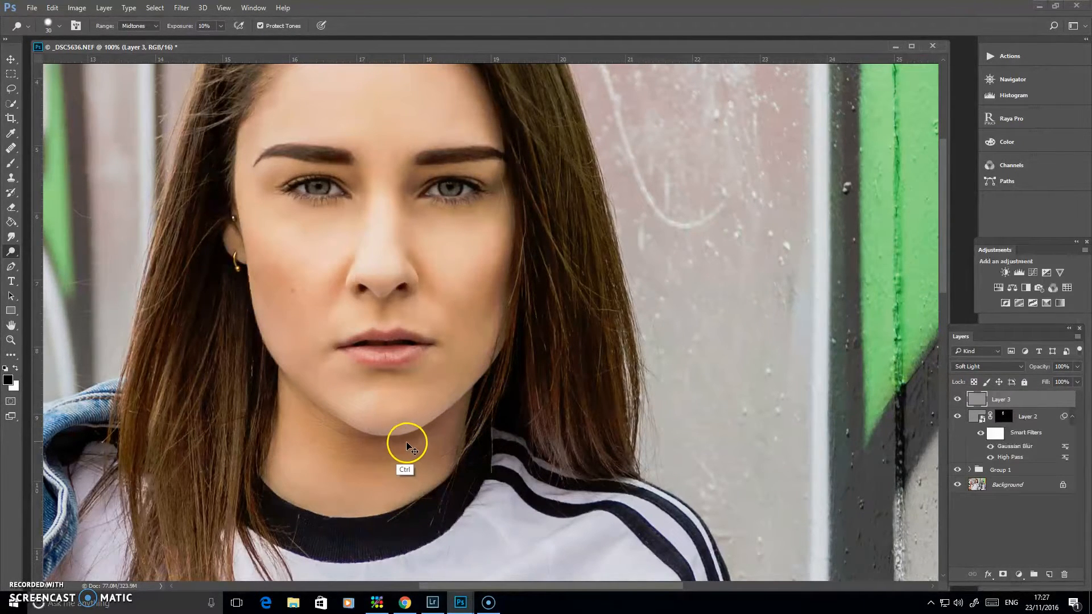
drag(322, 407, 375, 444)
drag(459, 409, 436, 424)
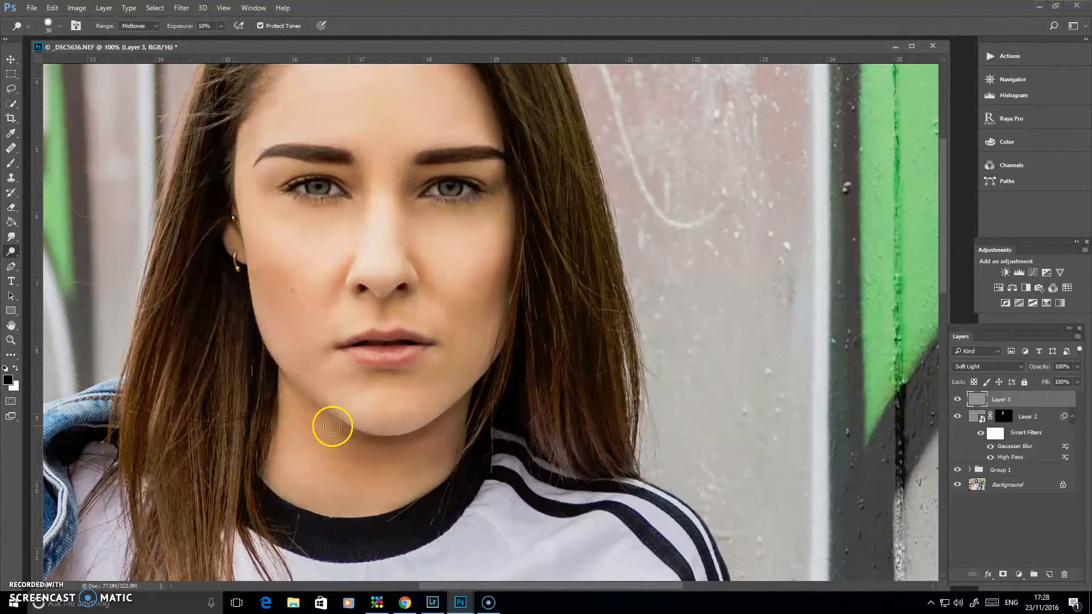
click(957, 399)
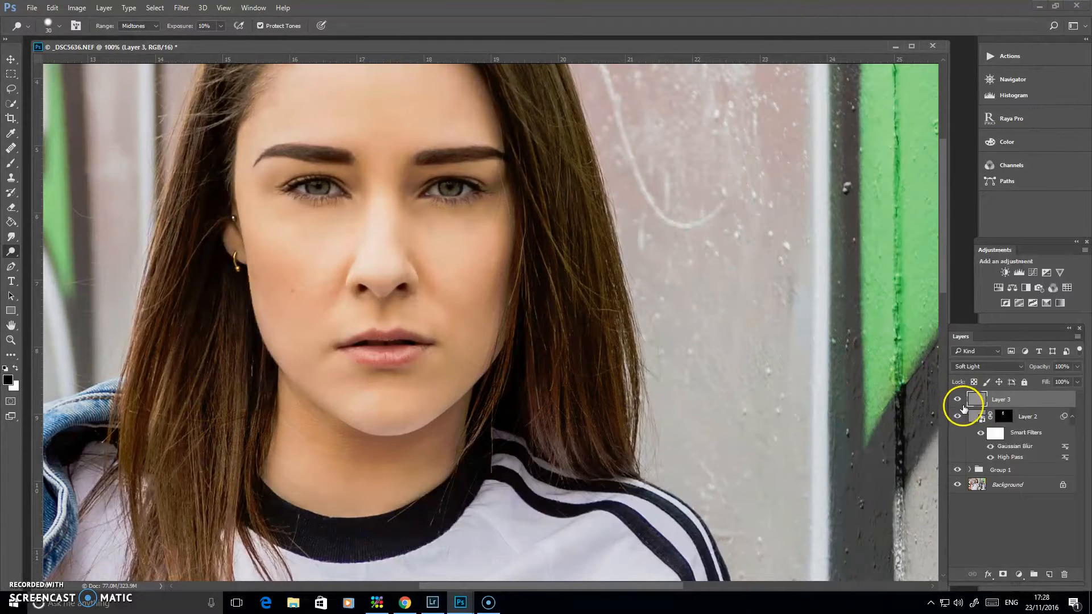
click(957, 399)
drag(276, 382, 373, 463)
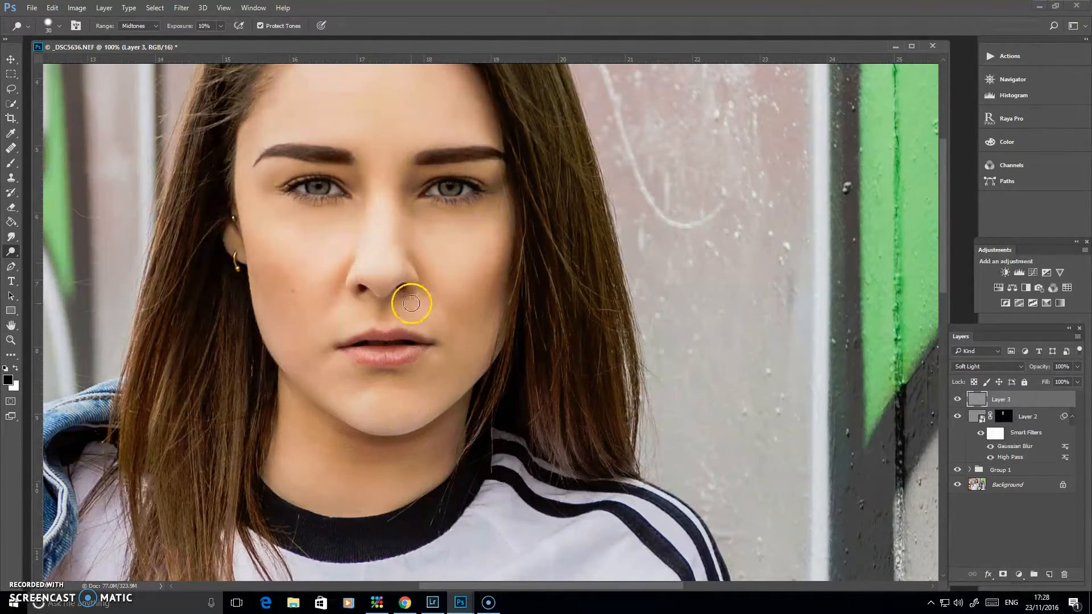
key(alt)
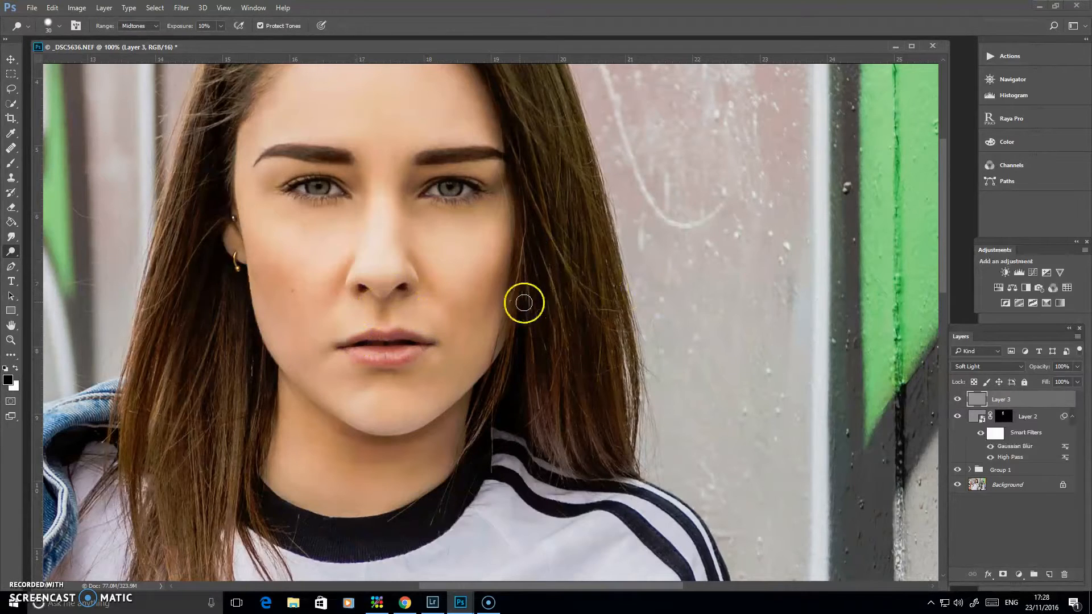
Compare the portrait with Layer 3 hidden and shown at close and 50% view, and test its opacity before returning it to 100%
drag(555, 247, 583, 304)
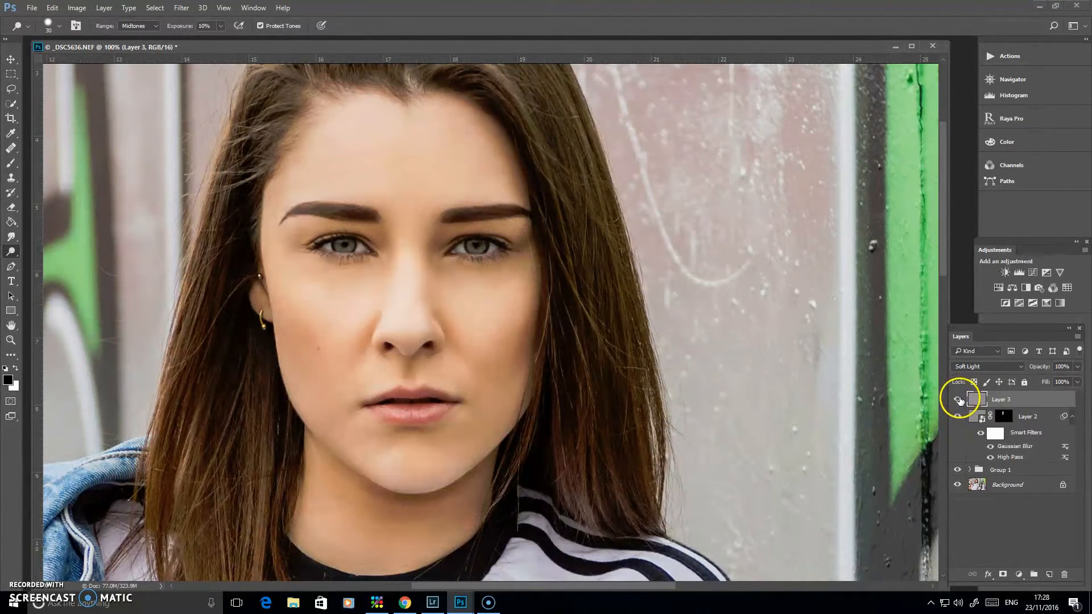
click(958, 400)
click(959, 401)
key(ctrl+minus)
key(ctrl+minus)
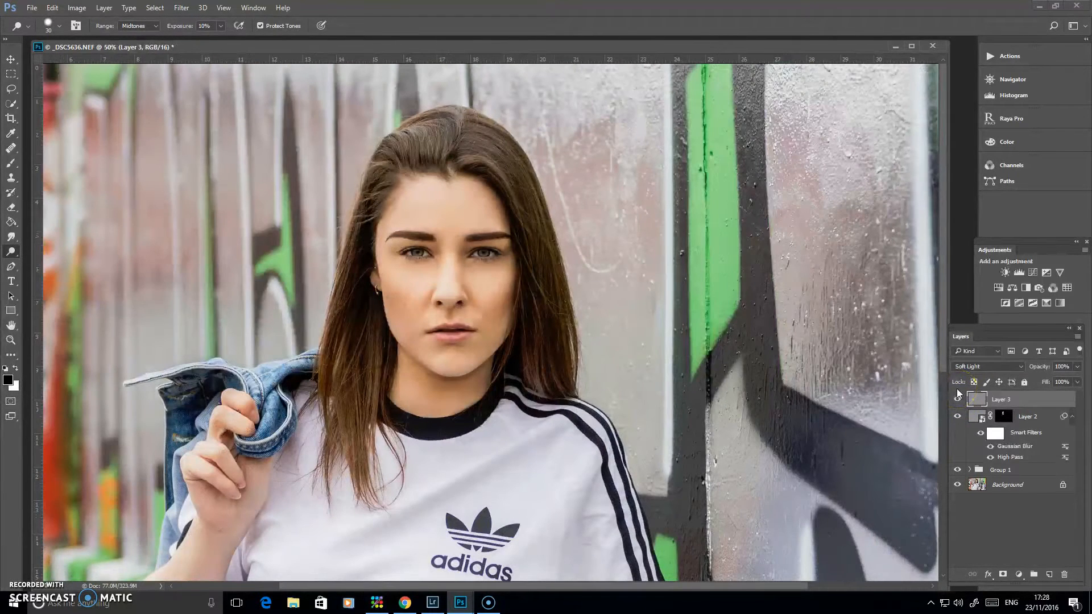
click(958, 401)
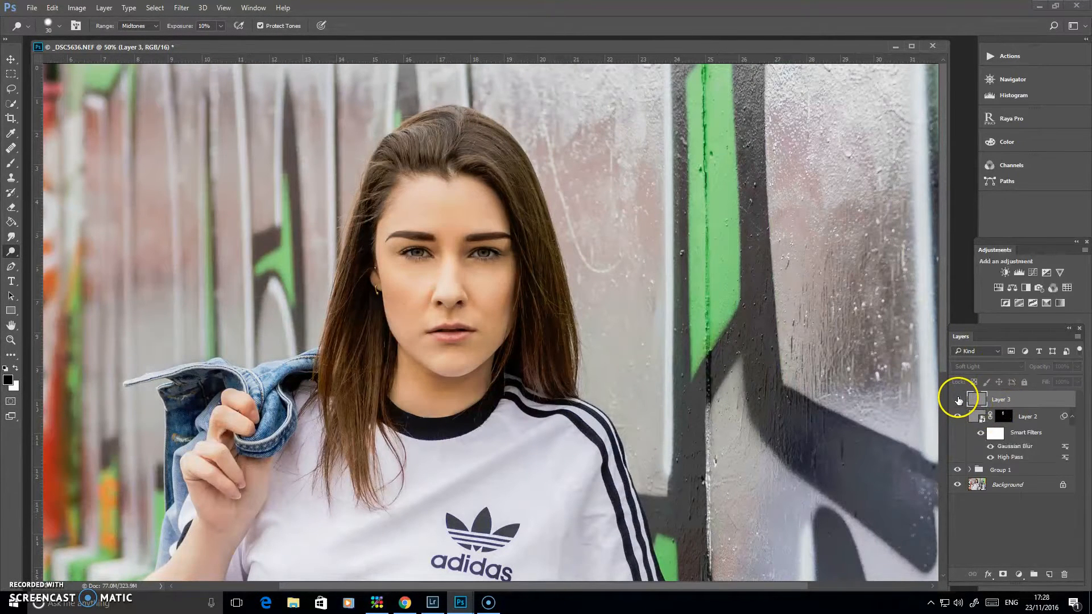
click(959, 401)
click(958, 400)
click(958, 401)
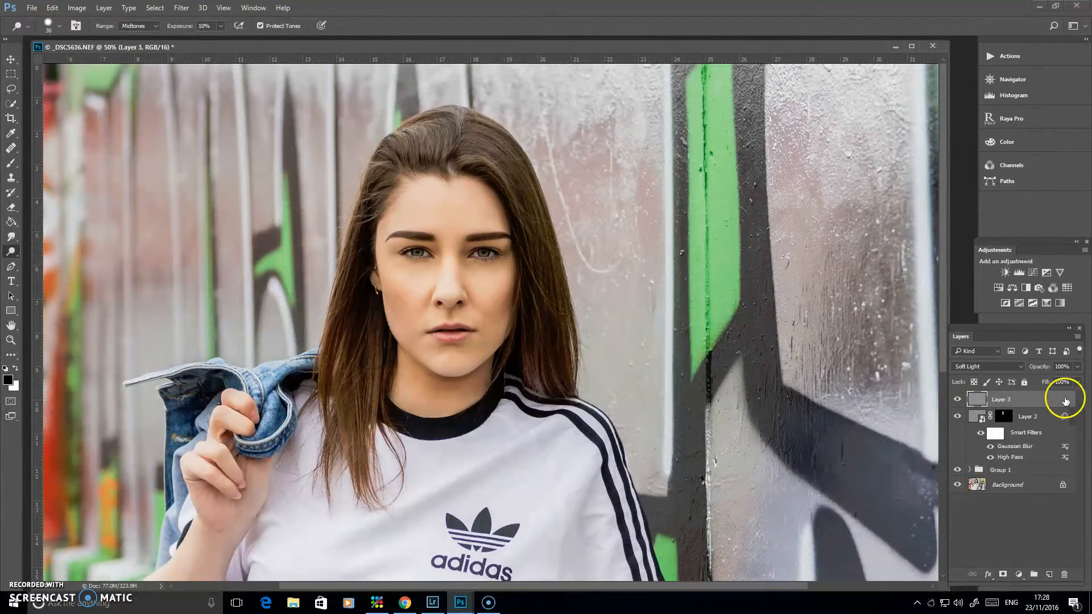
click(1077, 368)
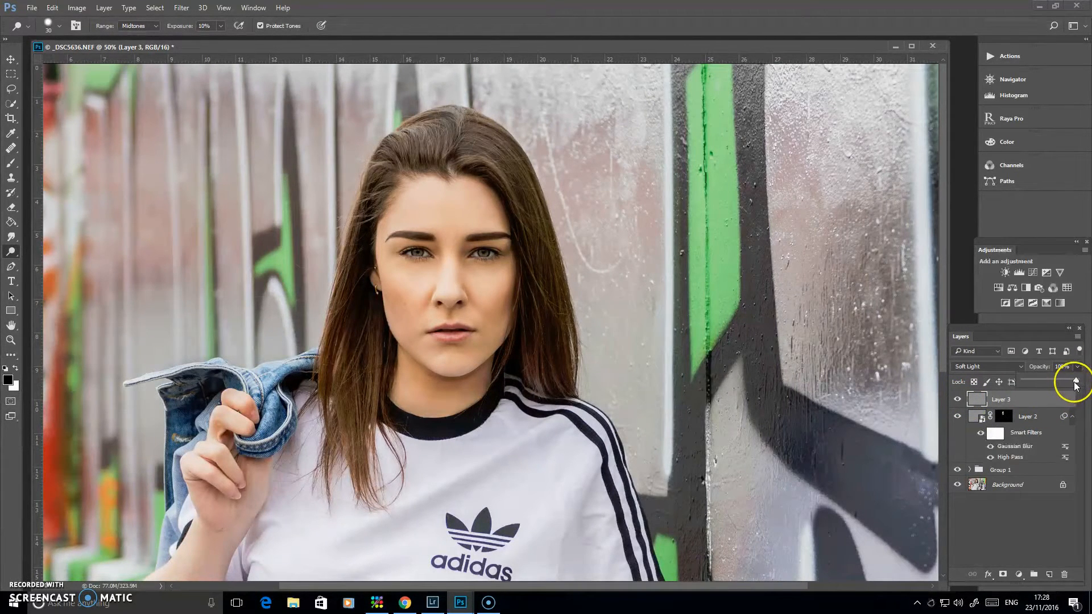
drag(1056, 377, 1086, 380)
Touch up the opening between the lips on Layer 3 with the Dodge tool at brush size 7
key(ctrl+plus)
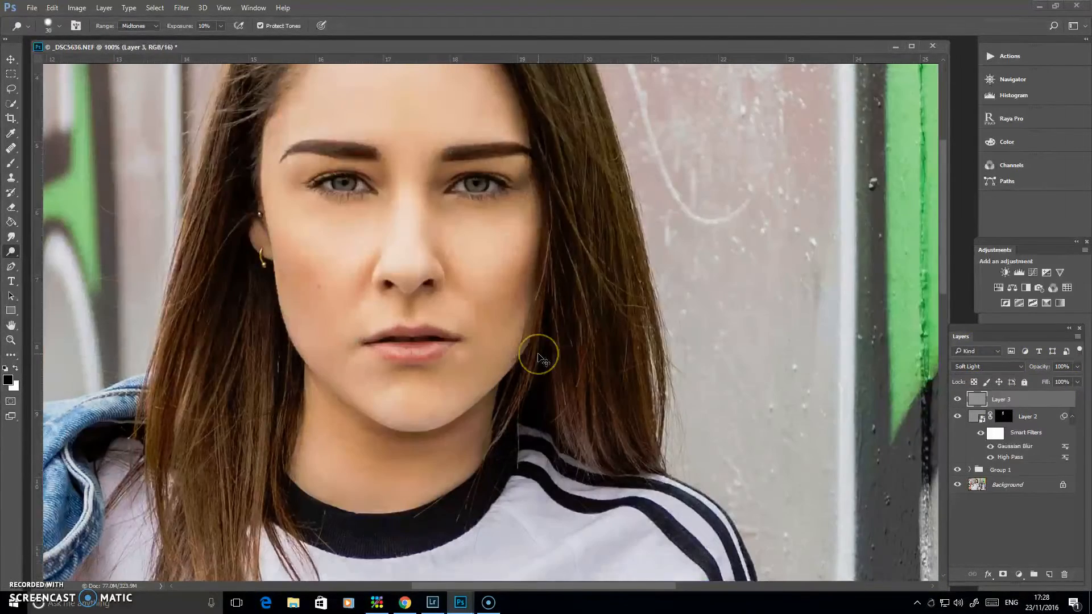
key(ctrl+plus)
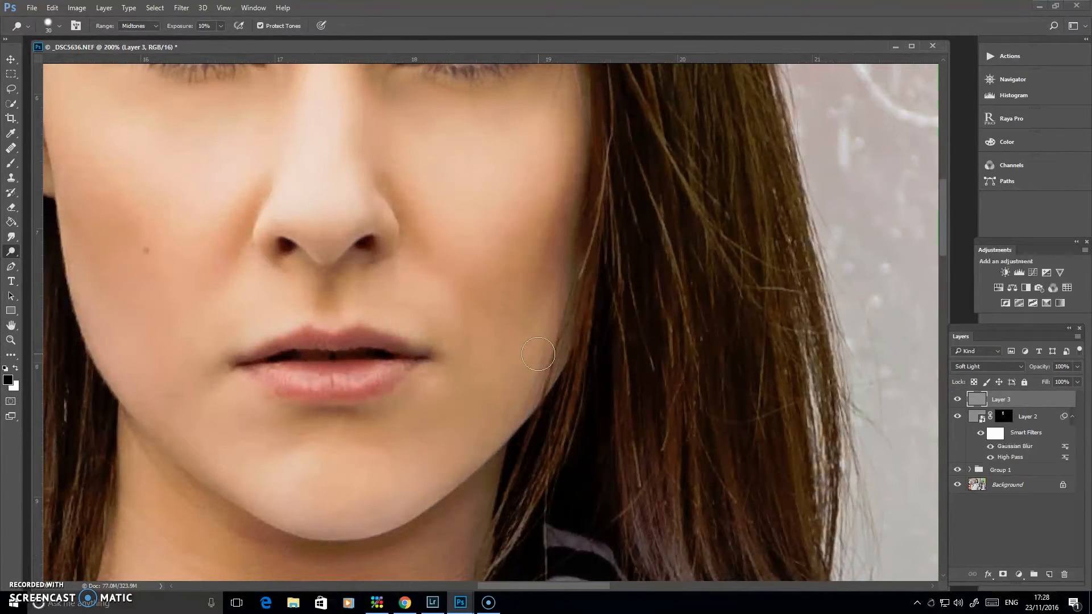
drag(429, 262, 487, 451)
drag(475, 263, 500, 138)
drag(470, 458, 488, 307)
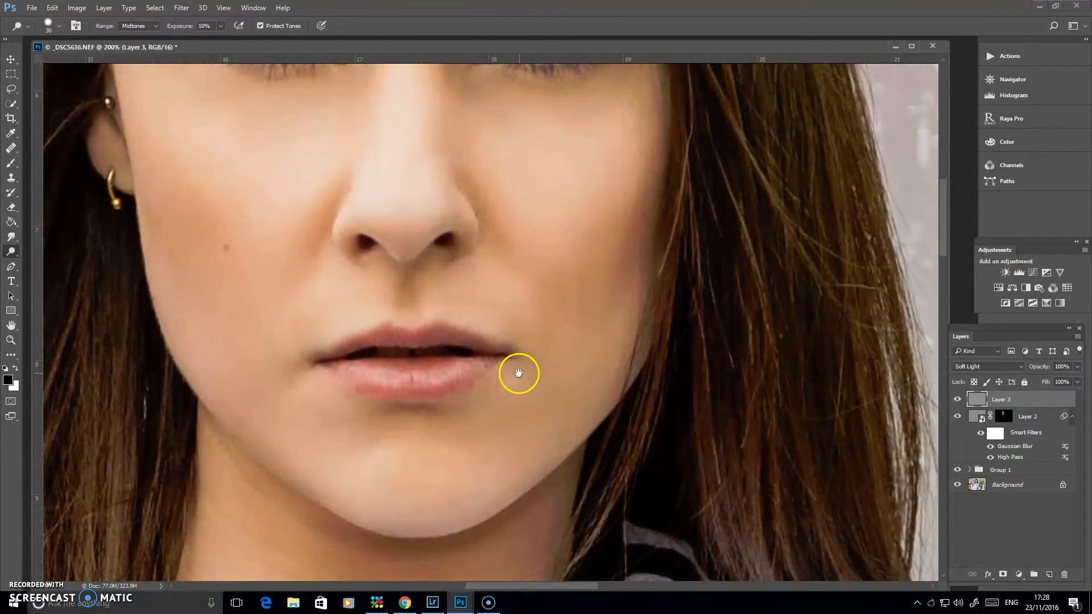
drag(518, 372, 522, 339)
key(ctrl+plus)
key(ctrl+plus)
key(ctrl+plus)
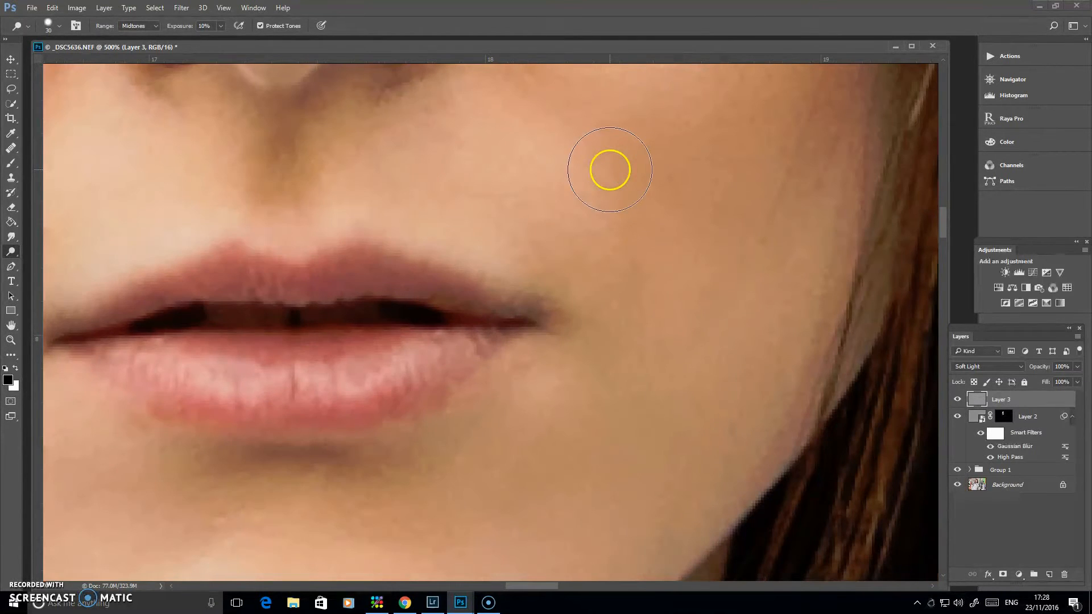
drag(310, 492, 468, 437)
key(bracketleft)
key(bracketleft)
key(bracketleft)
key(bracketleft)
key(bracketleft)
key(bracketleft)
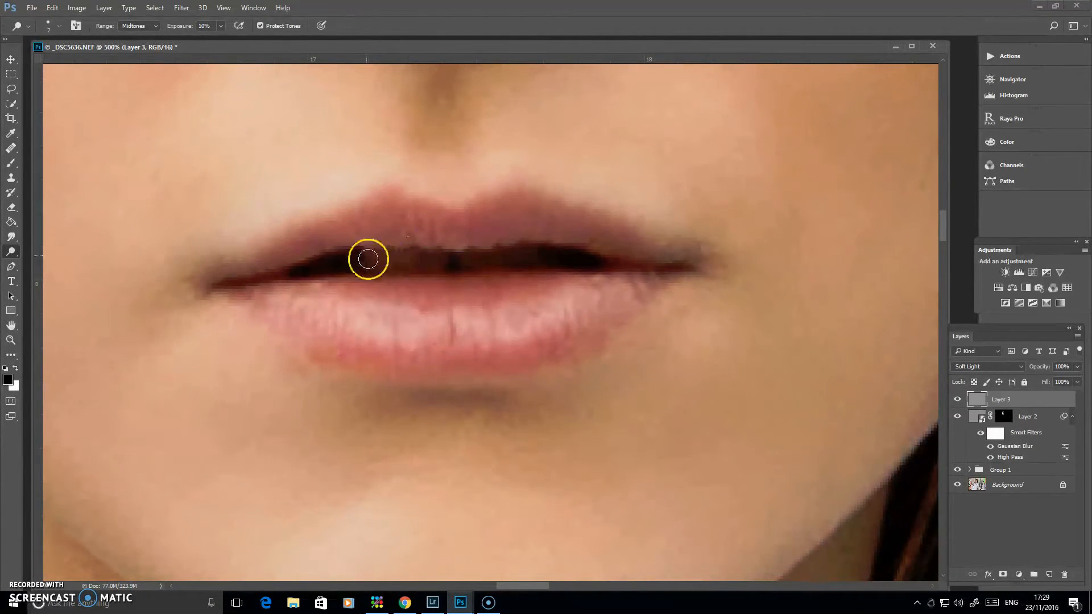
mouse_move(413, 262)
mouse_down()
mouse_move(539, 256)
mouse_move(459, 270)
mouse_up()
Examine the whole portrait at 66.7% view with Layer 3 hidden and shown to judge the dodging and burning
key(ctrl+minus)
key(ctrl+minus)
key(ctrl+minus)
key(ctrl+minus)
key(ctrl+minus)
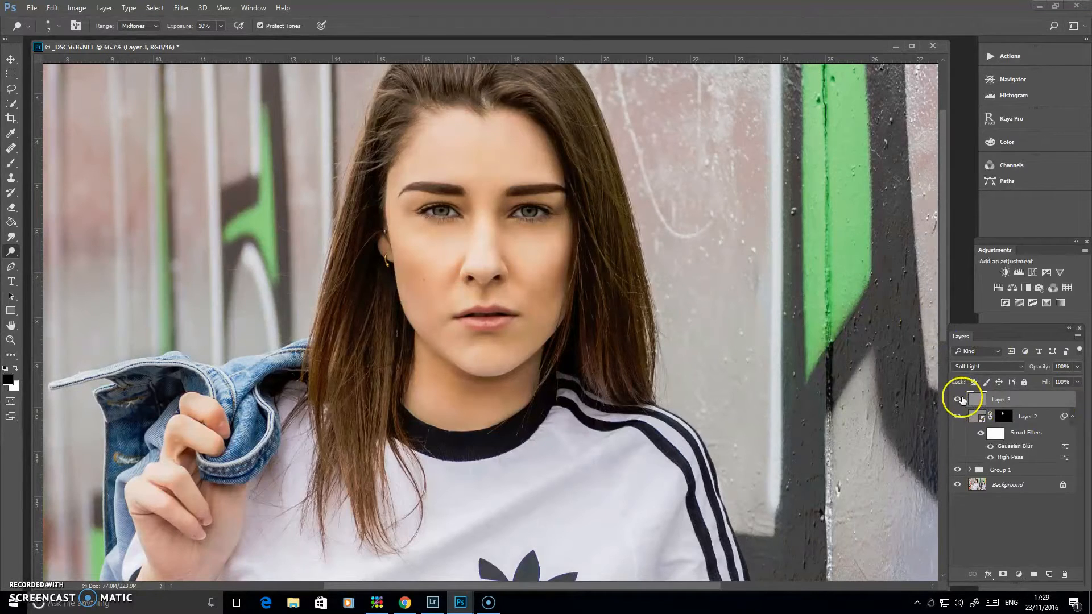
click(957, 399)
click(958, 401)
mouse_move(711, 270)
mouse_down()
mouse_move(690, 304)
mouse_move(693, 258)
mouse_up()
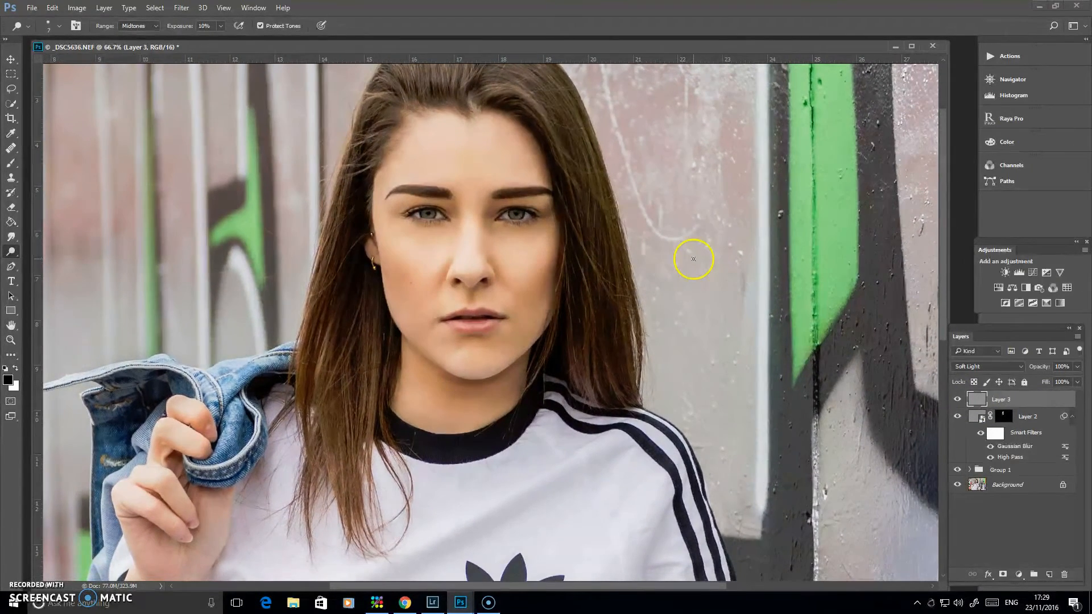
Stamp all visible layers into a new layer above Layer 3 and apply a High Pass filter with a 1.4 pixel radius
key(ctrl+plus)
key(ctrl+plus)
key(ctrl+plus)
drag(467, 86, 489, 270)
mouse_move(475, 200)
mouse_down()
mouse_move(464, 340)
mouse_move(494, 373)
mouse_up()
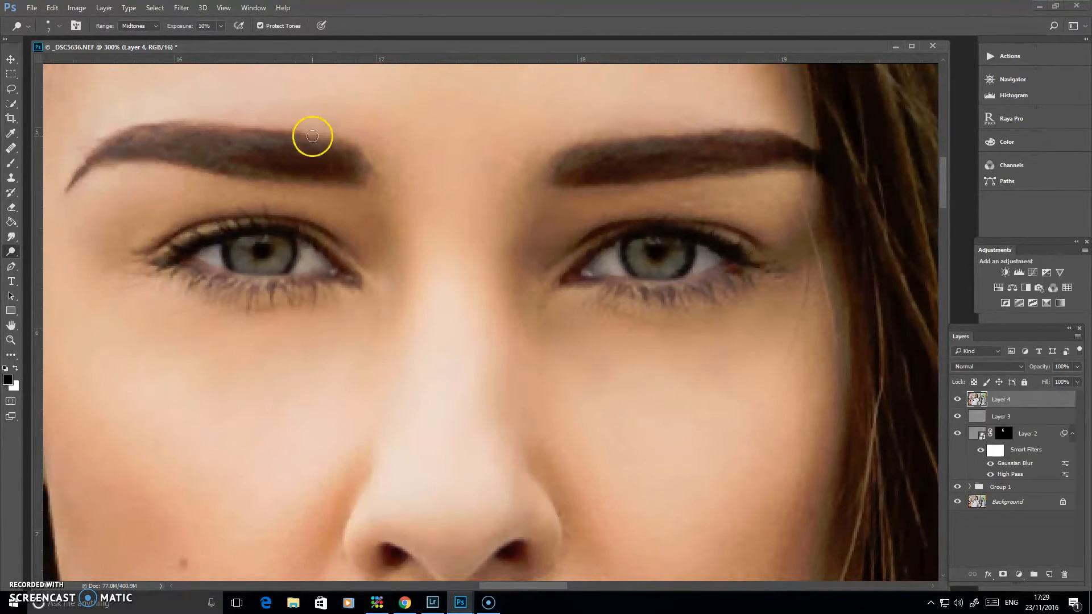
click(180, 8)
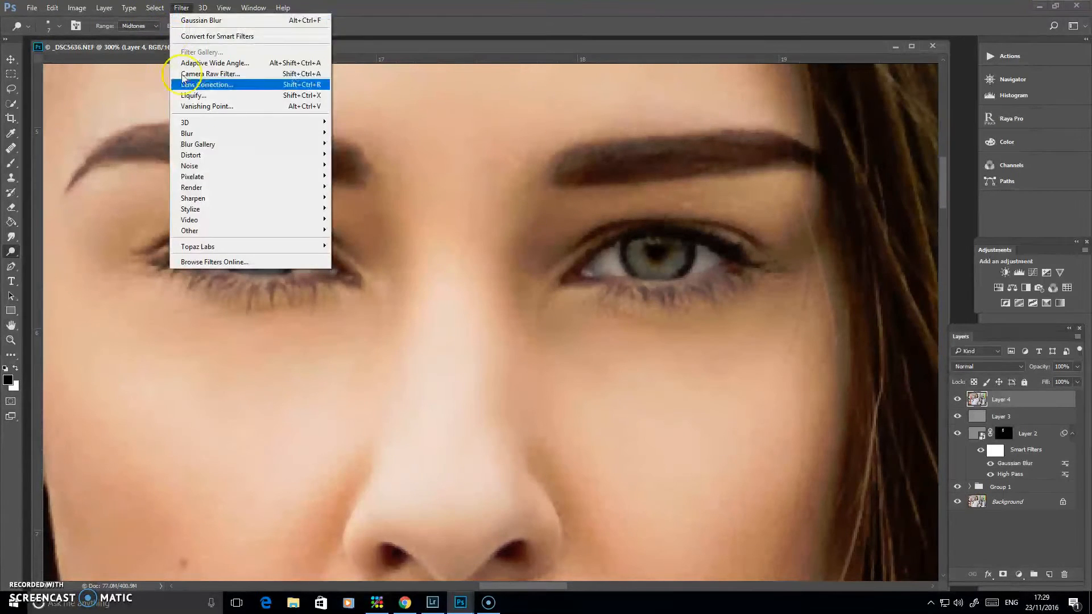
mouse_move(185, 231)
click(162, 246)
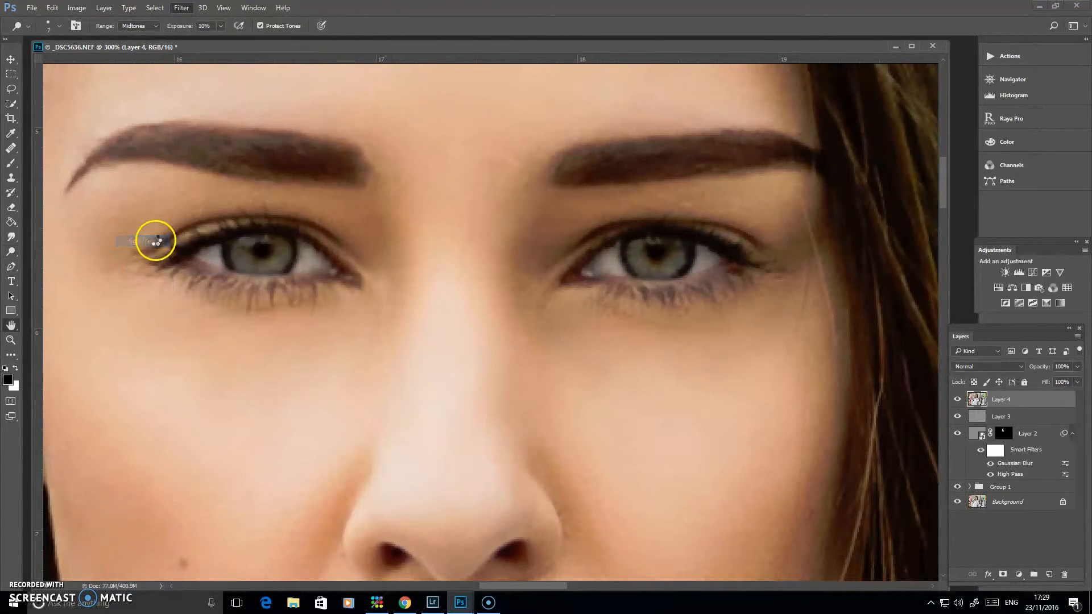
click(577, 295)
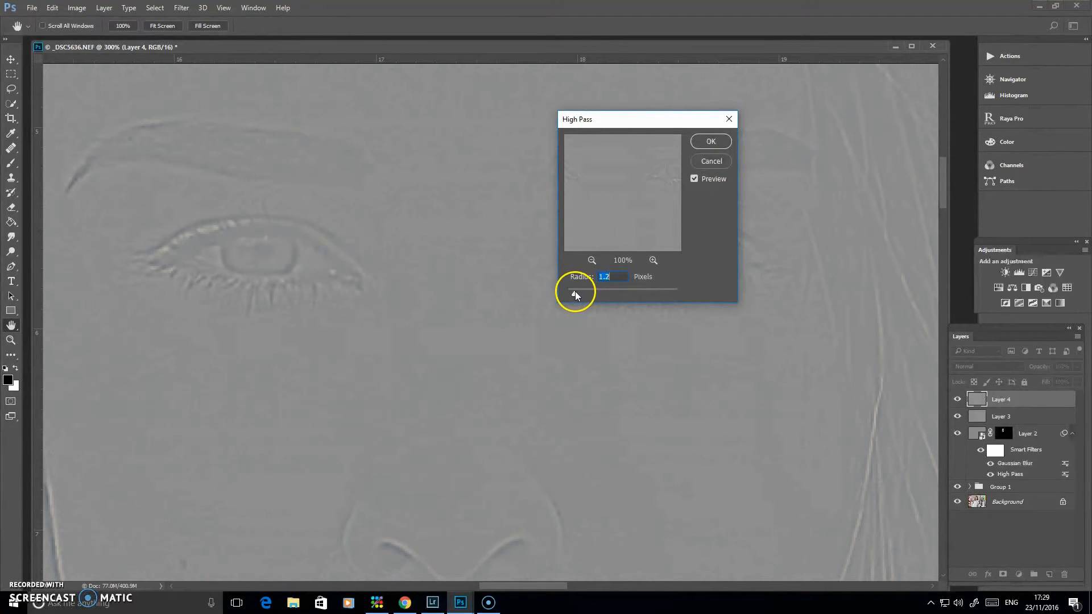
key(ctrl+minus)
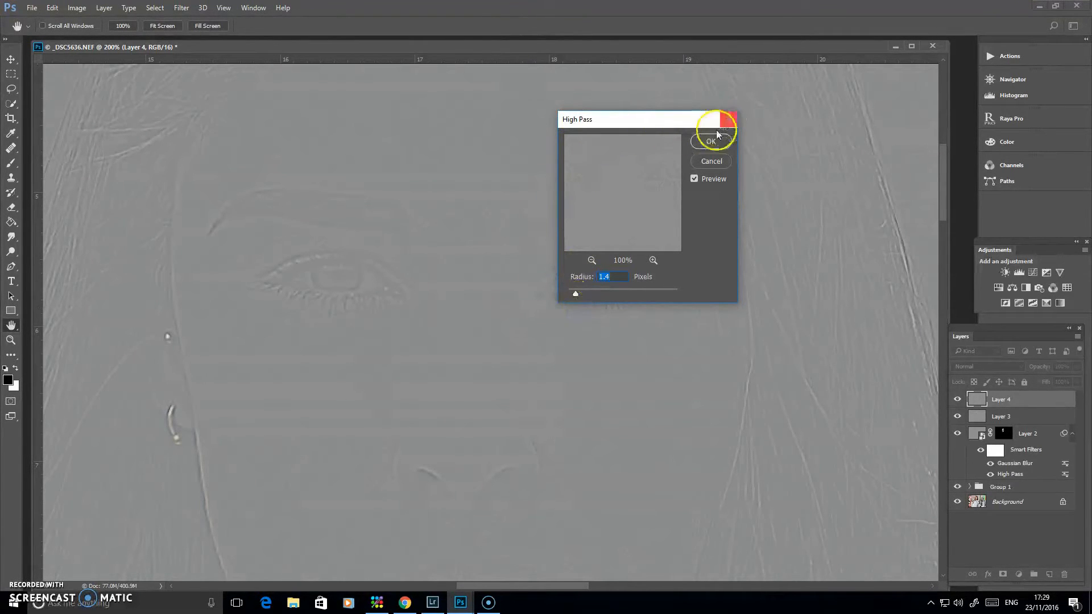
click(712, 145)
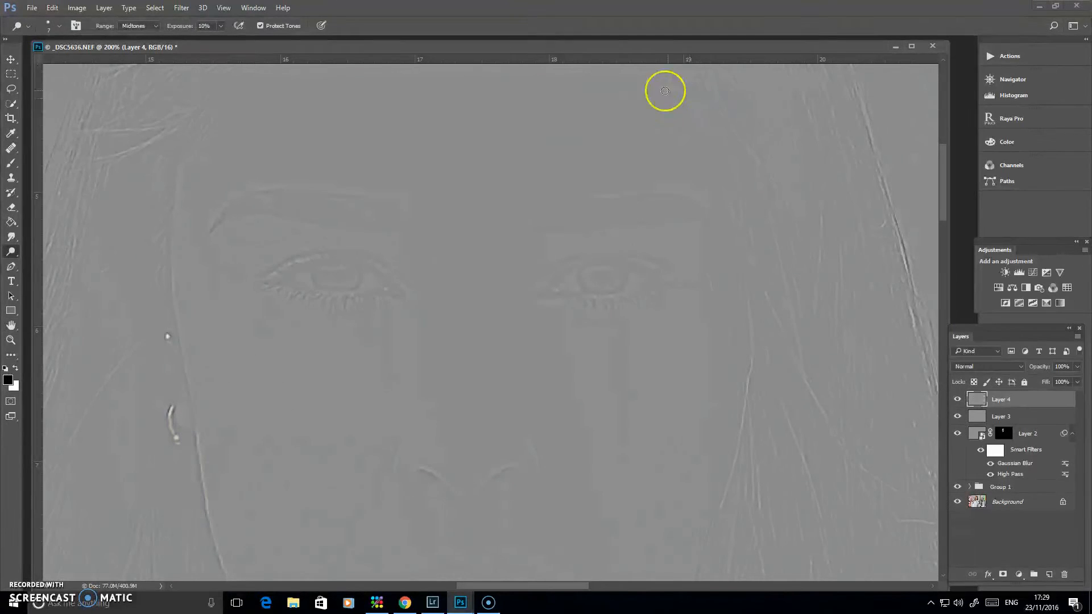
Set the High Pass layer's blend mode to Soft Light and inspect the sharpening around the eyes
click(980, 367)
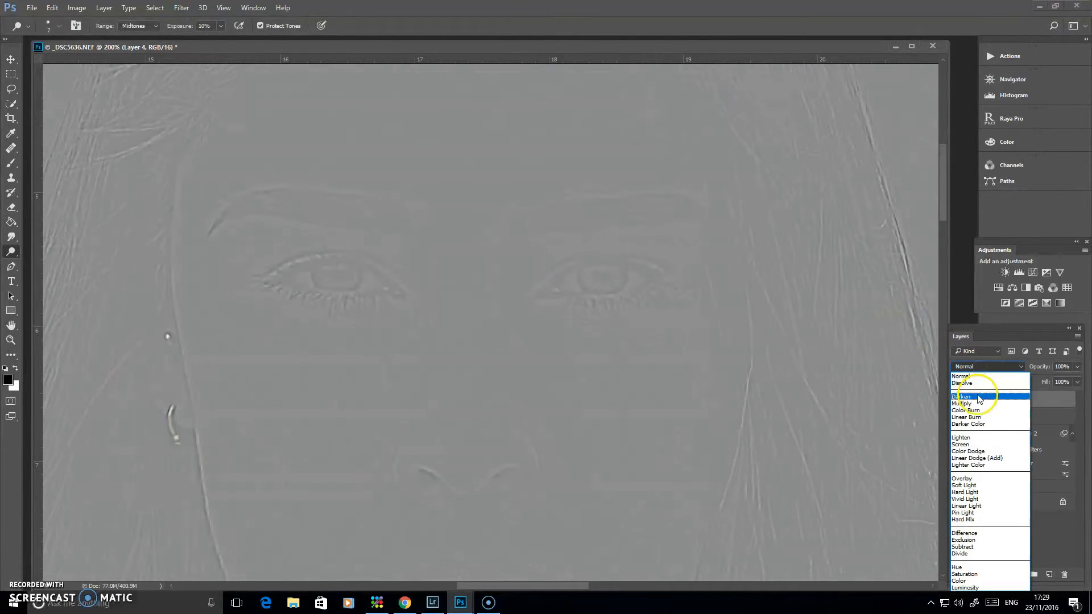
click(973, 487)
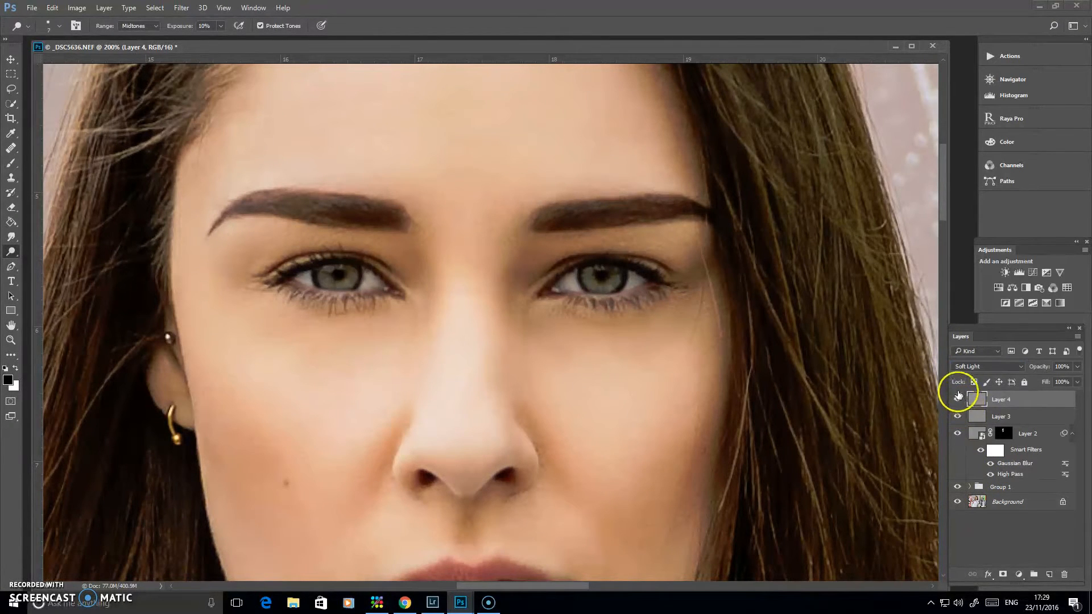
key(ctrl+plus)
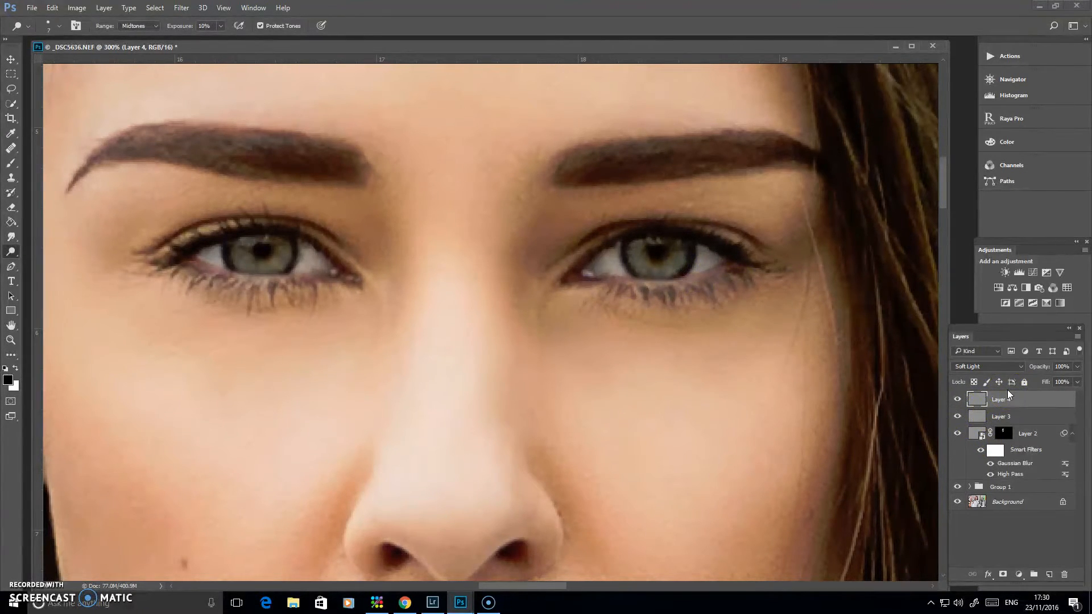
Duplicate the Soft Light sharpening layer and add a black layer mask to the copy
key(ctrl+j)
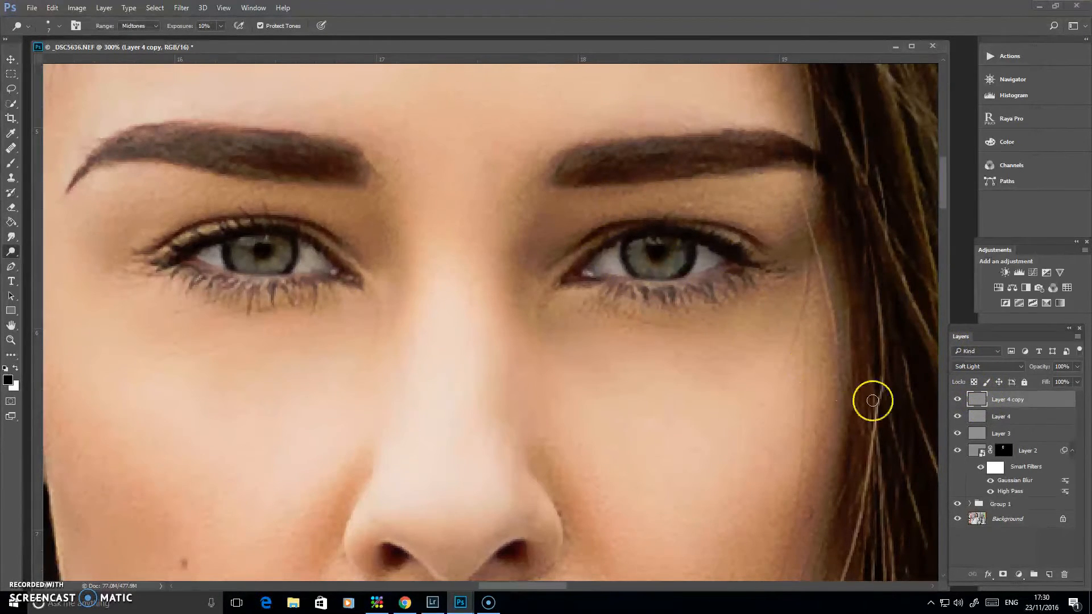
alt+click(1003, 574)
Paint white over both eyes on the copy's mask with a size 30 Brush at 80% opacity to reveal the extra sharpening
key(x)
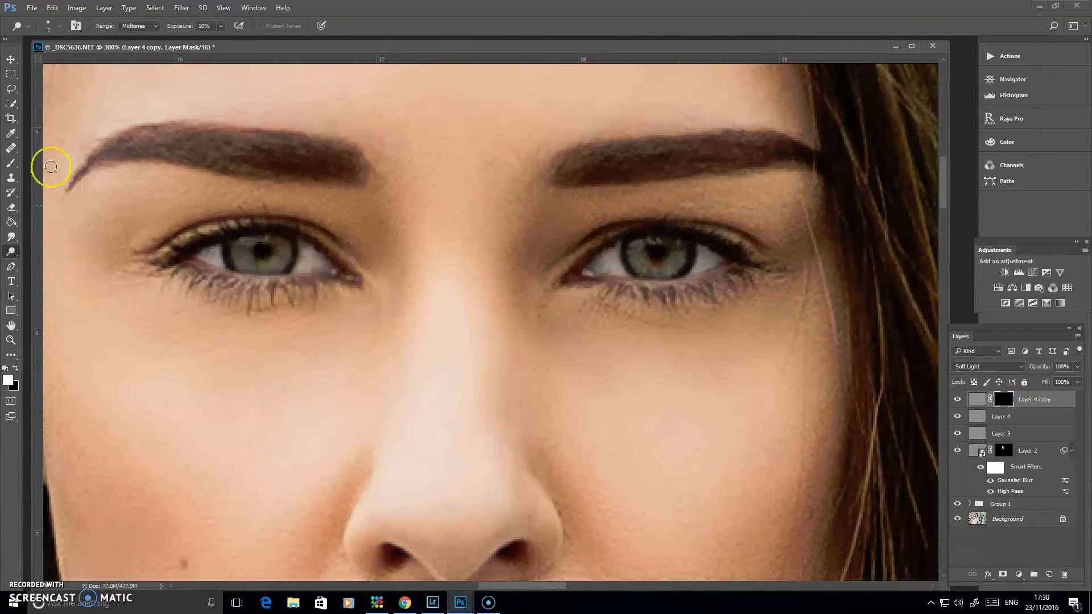
click(14, 165)
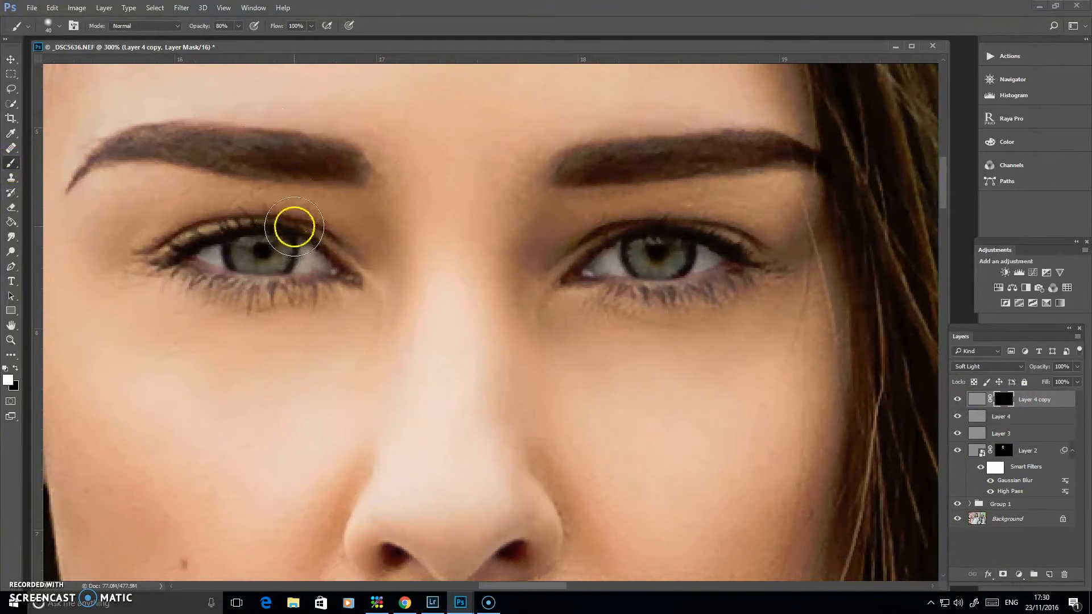
key(bracketleft)
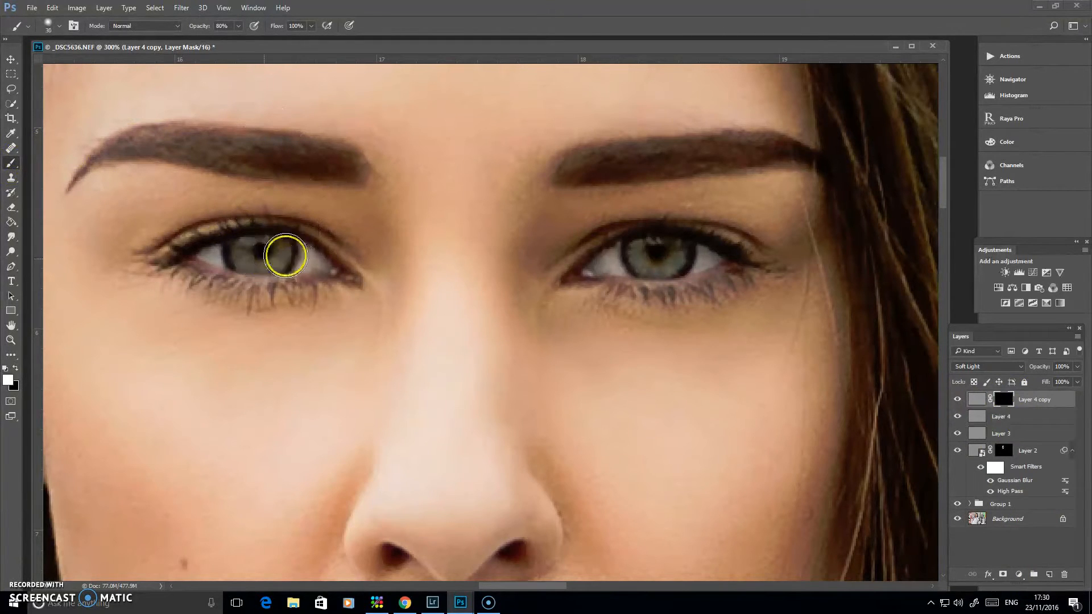
mouse_move(297, 256)
mouse_down()
mouse_move(233, 256)
mouse_move(260, 252)
mouse_move(293, 255)
mouse_up()
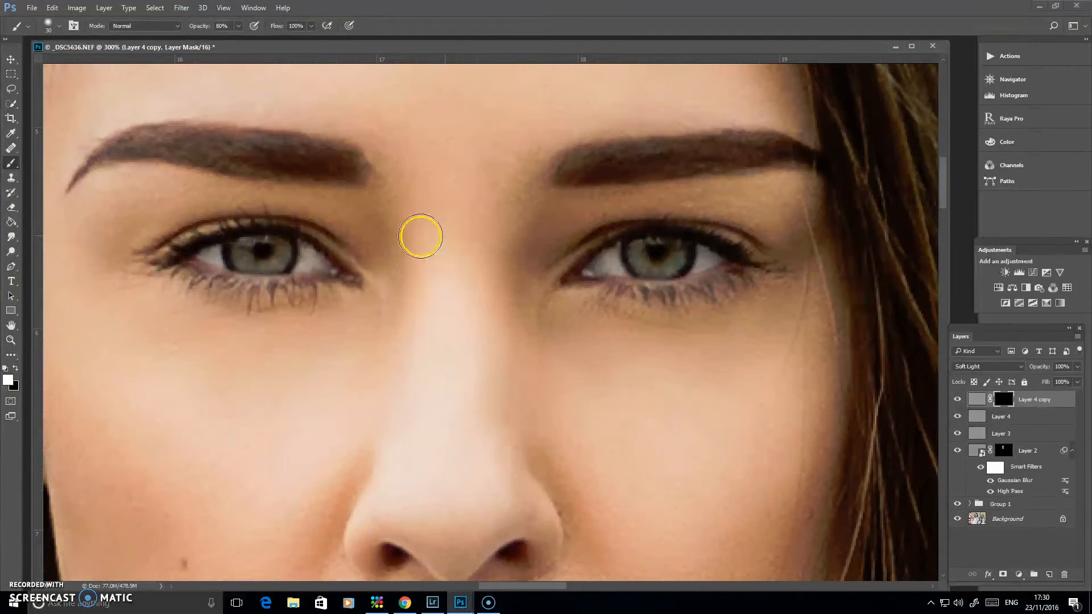
drag(644, 247, 646, 250)
mouse_move(672, 253)
mouse_down()
mouse_move(639, 265)
mouse_move(711, 255)
mouse_move(592, 260)
mouse_up()
mouse_move(318, 260)
mouse_down()
mouse_move(253, 255)
mouse_move(277, 253)
mouse_move(258, 254)
mouse_move(292, 269)
mouse_move(317, 263)
mouse_move(238, 244)
mouse_move(232, 273)
mouse_up()
mouse_move(670, 252)
mouse_down()
mouse_move(641, 268)
mouse_move(677, 276)
mouse_move(709, 251)
mouse_move(705, 228)
mouse_up()
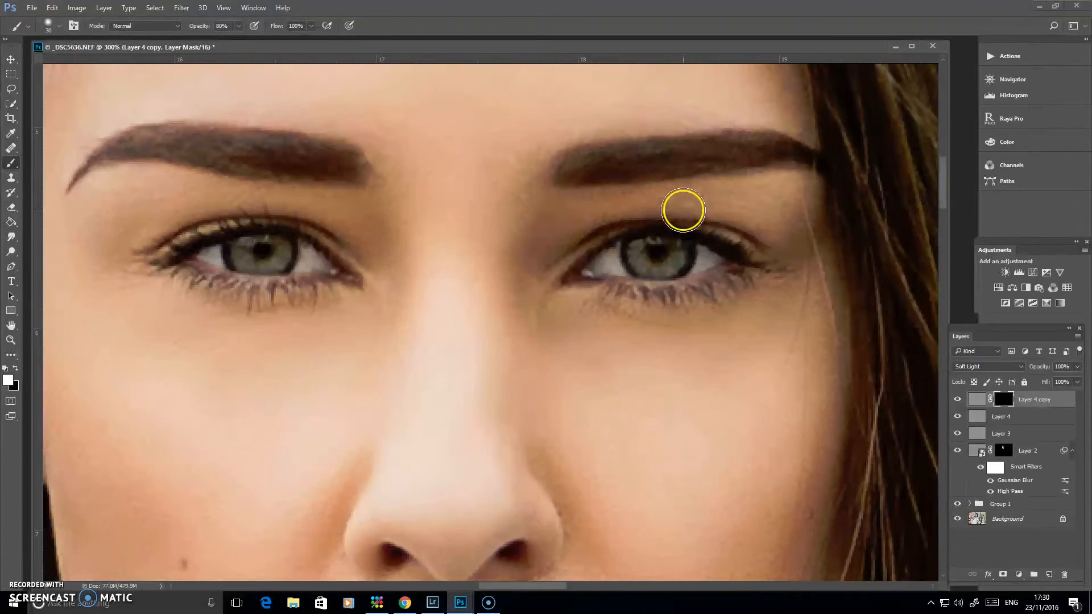
Compare the portrait with and without the masked eye sharpening, both close up and at full-image view
key(ctrl+minus)
key(ctrl+minus)
key(ctrl+minus)
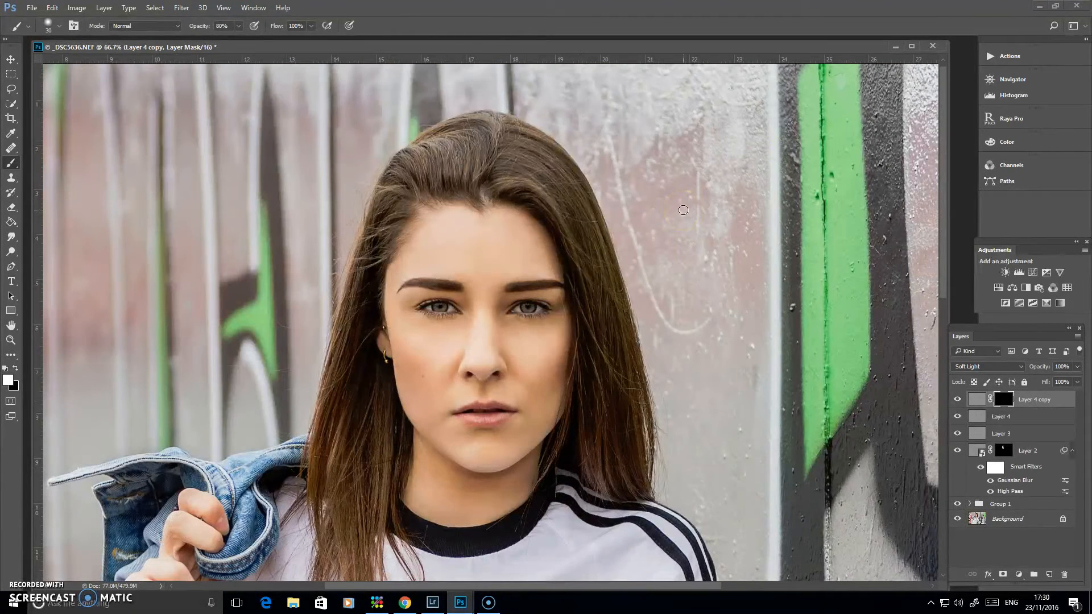
scroll(714, 353, down, 2)
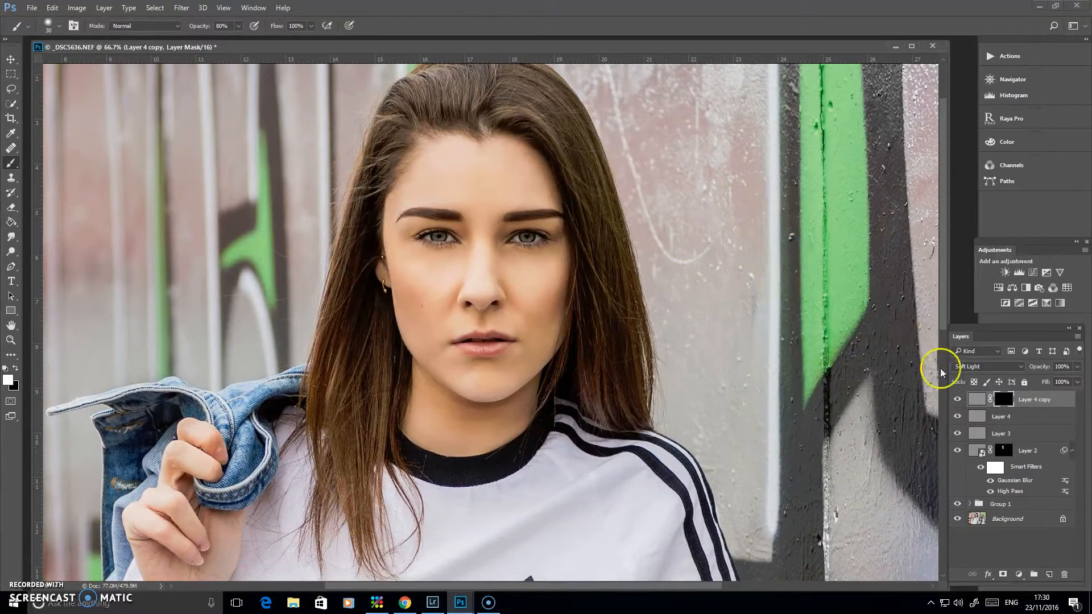
click(959, 400)
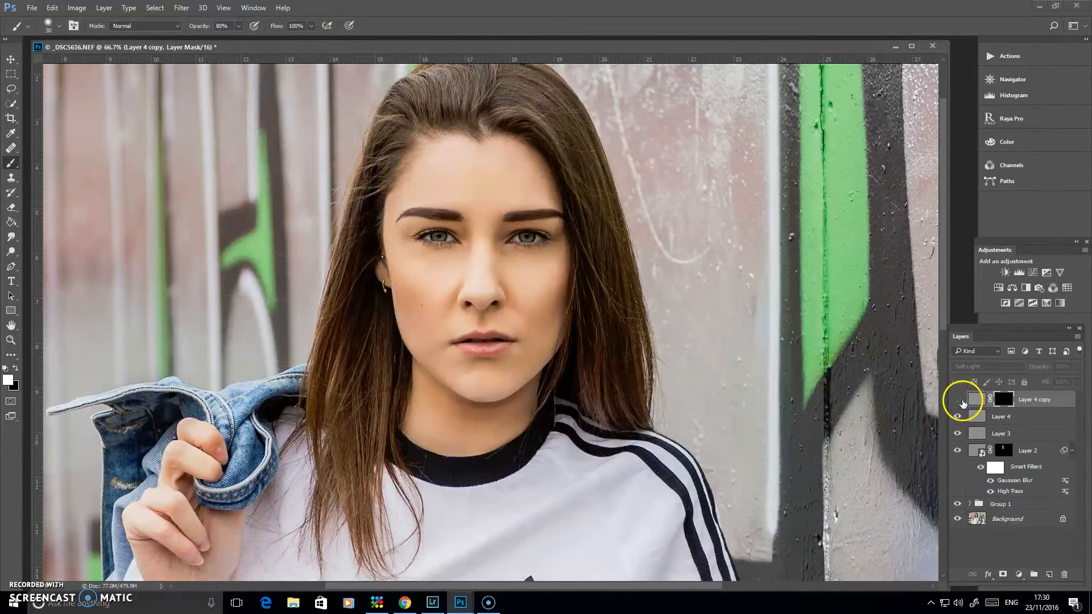
click(960, 401)
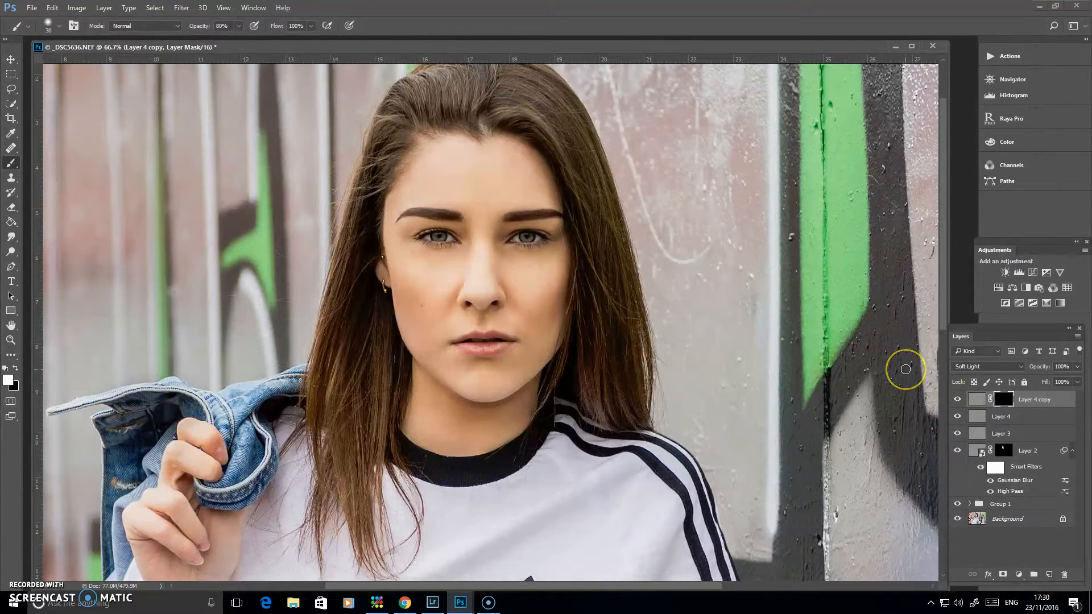
key(ctrl+plus)
key(ctrl+plus)
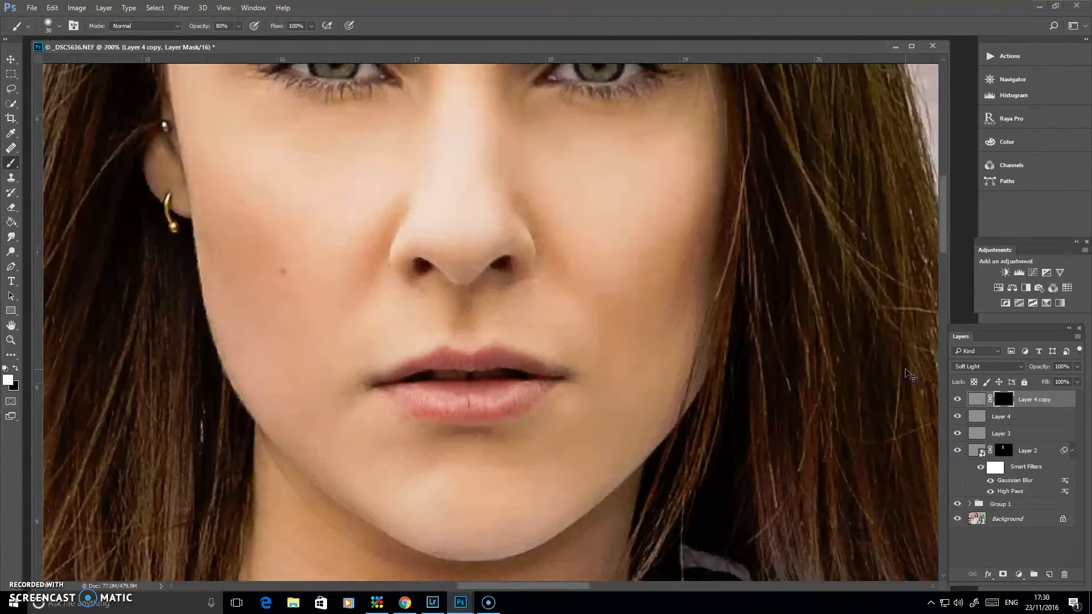
click(881, 263)
click(959, 399)
click(961, 400)
click(942, 350)
key(ctrl+minus)
key(ctrl+minus)
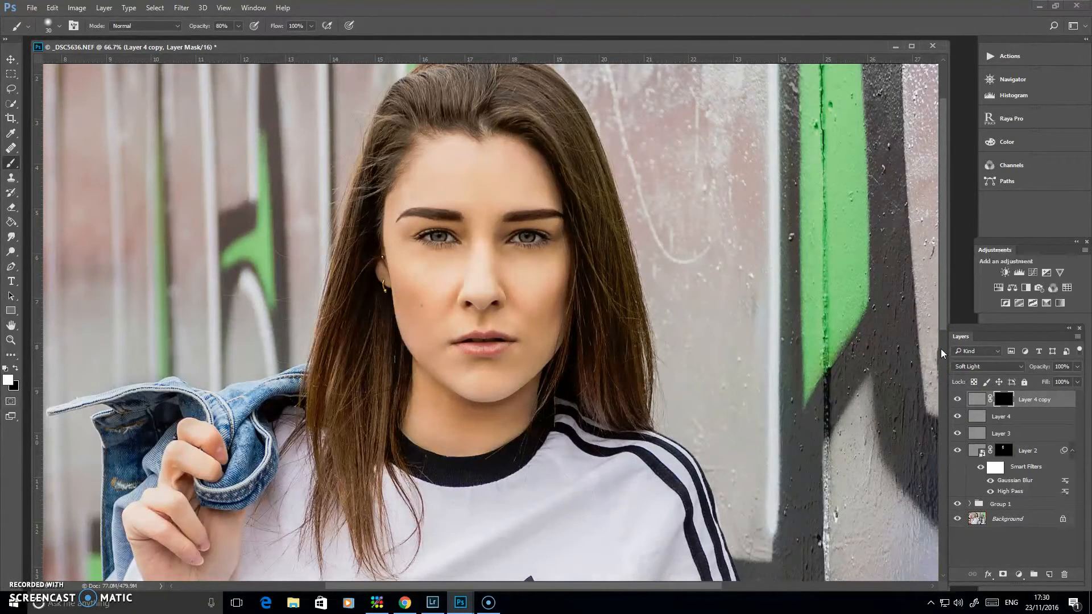
key(ctrl+minus)
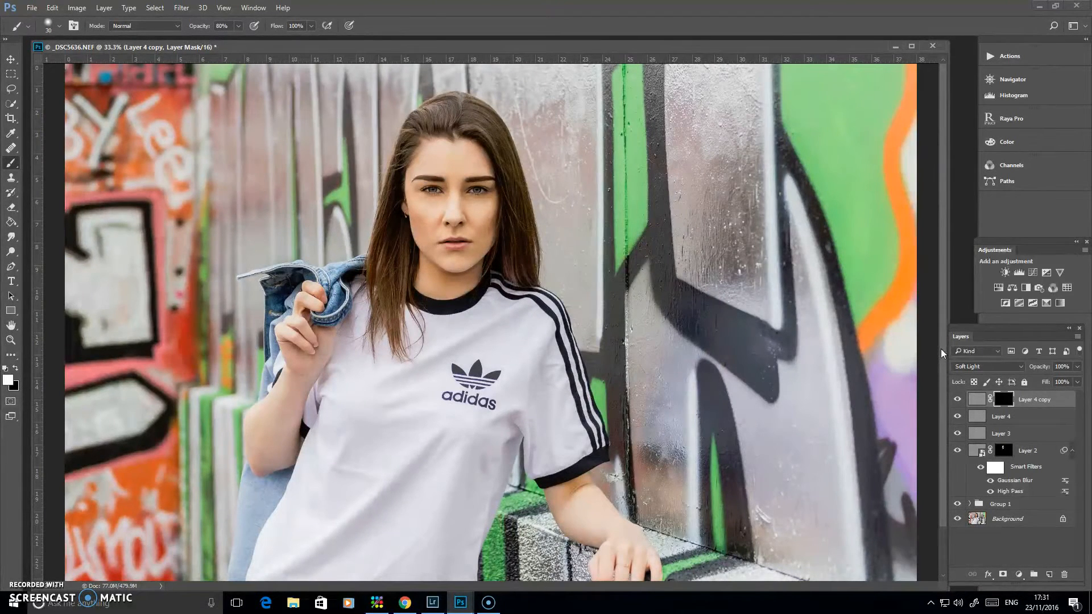
key(ctrl+minus)
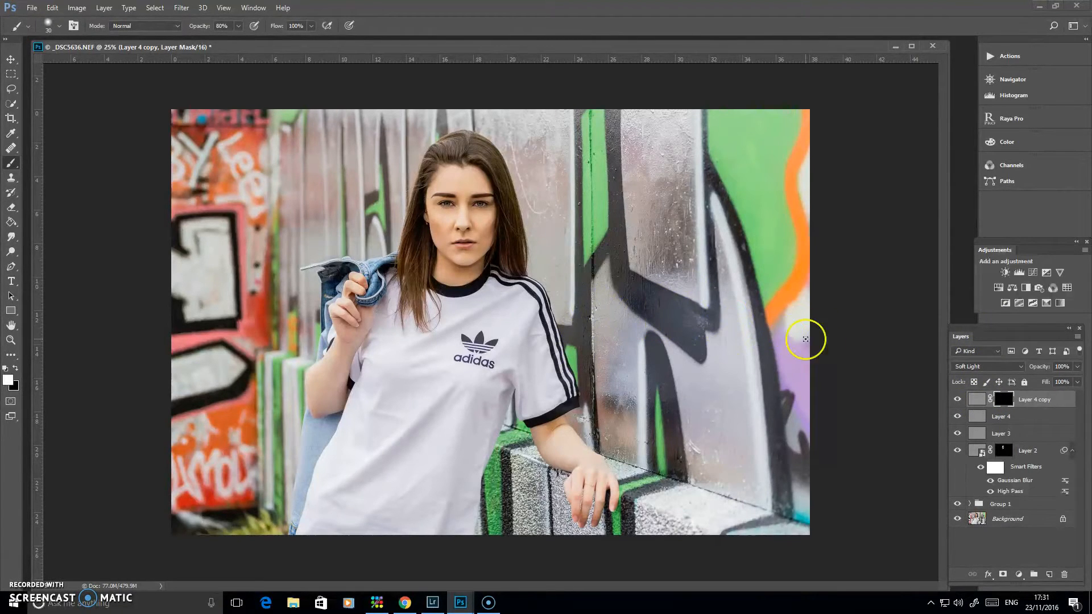
Stamp all visible layers into a new top layer and start a Field Blur with its pin on the far graffiti wall at 8 px
click(975, 399)
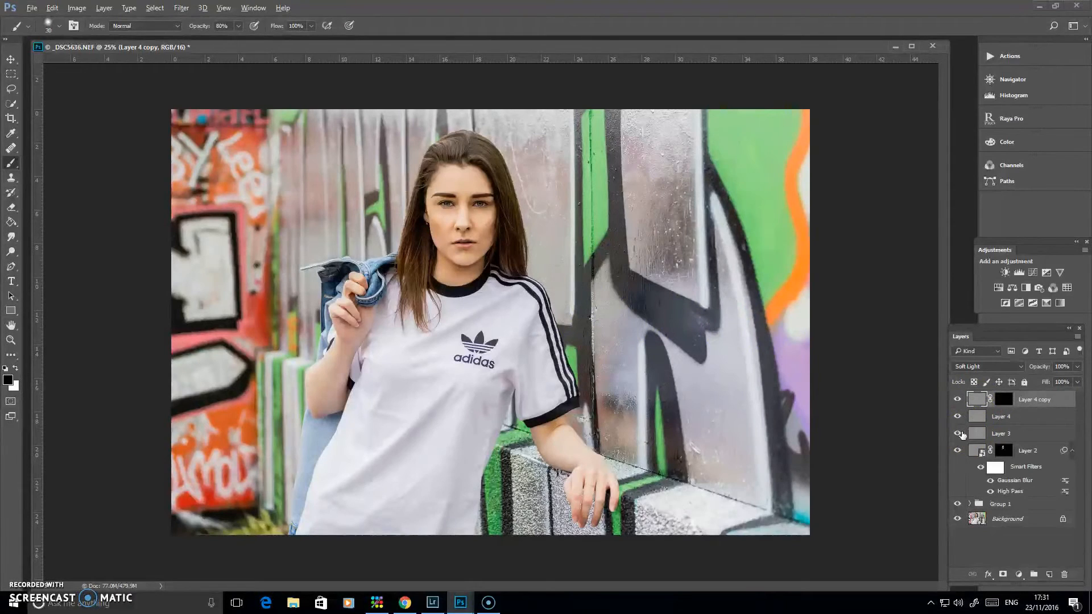
key(ctrl+alt+shift+e)
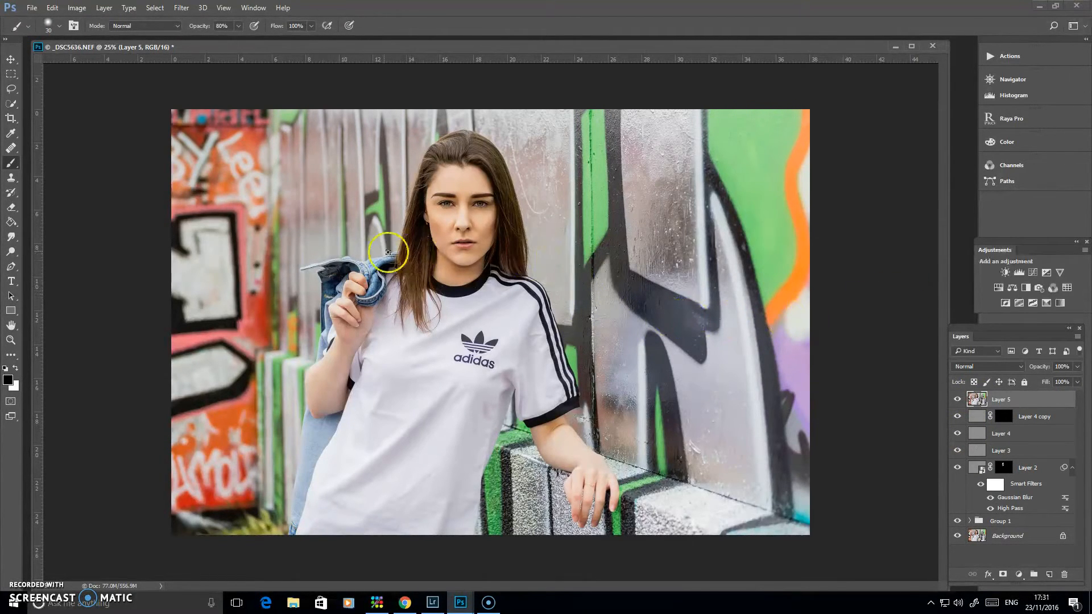
click(181, 7)
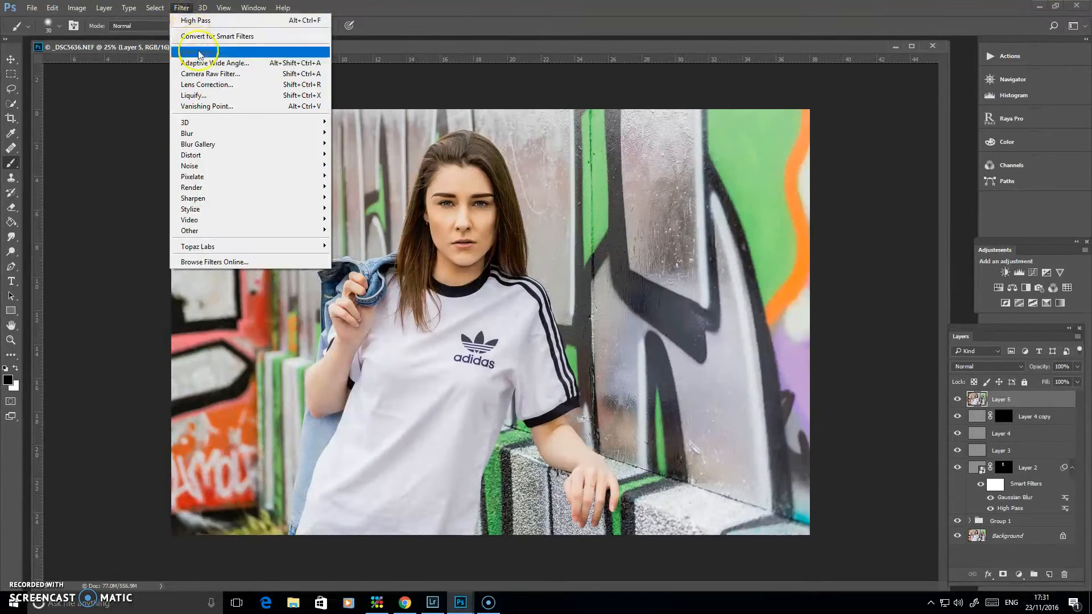
mouse_move(214, 149)
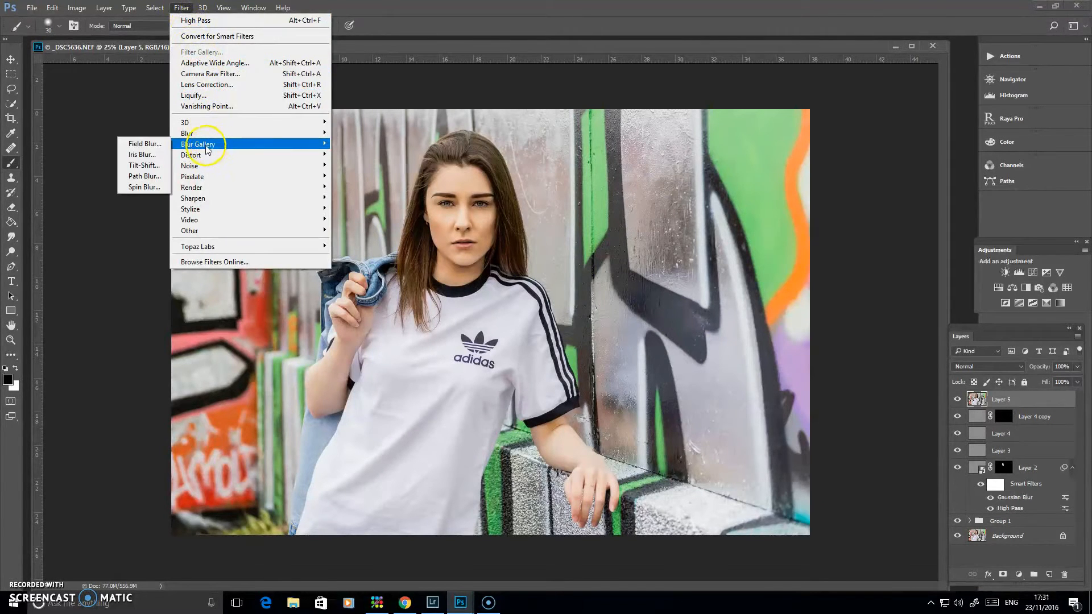
click(149, 139)
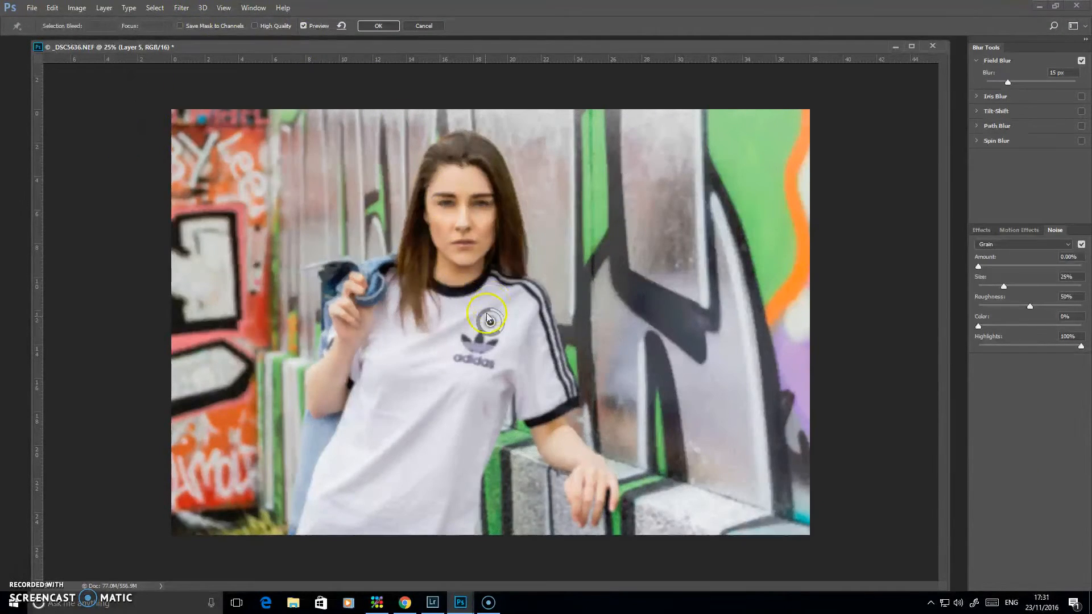
drag(490, 322, 742, 266)
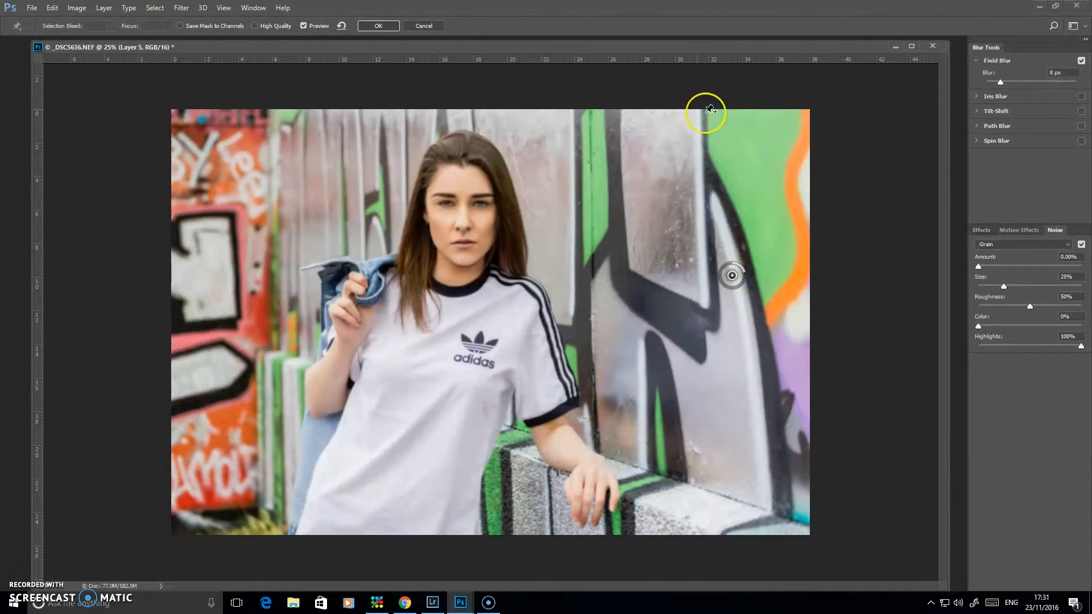
Add Field Blur pins on the resting wrist and on the hair beside the forehead, setting the hair pin to 0 px
click(600, 462)
drag(602, 461, 598, 449)
click(503, 175)
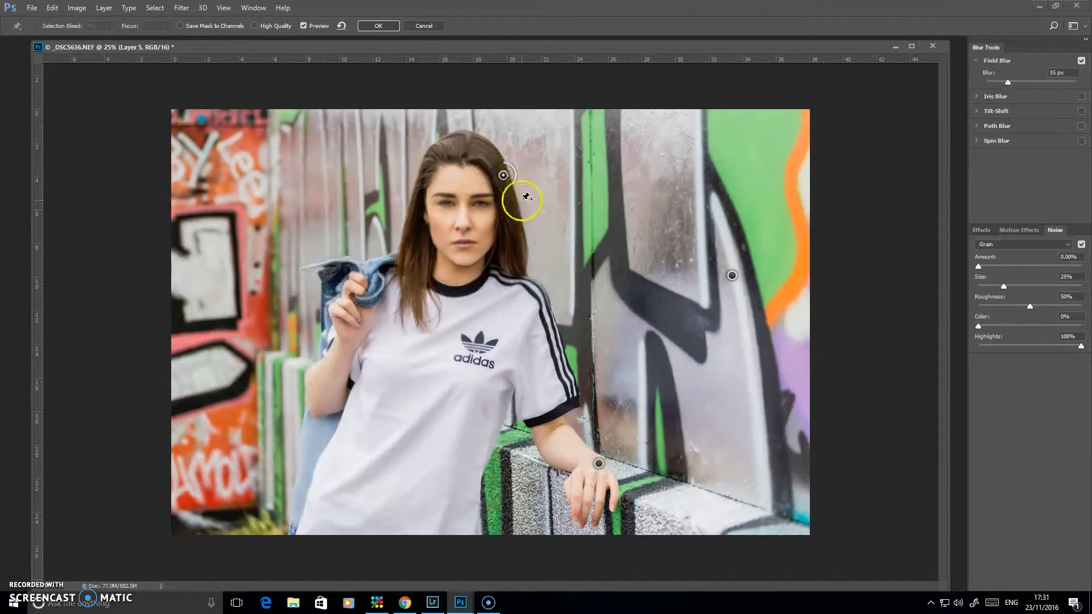
drag(509, 185, 503, 163)
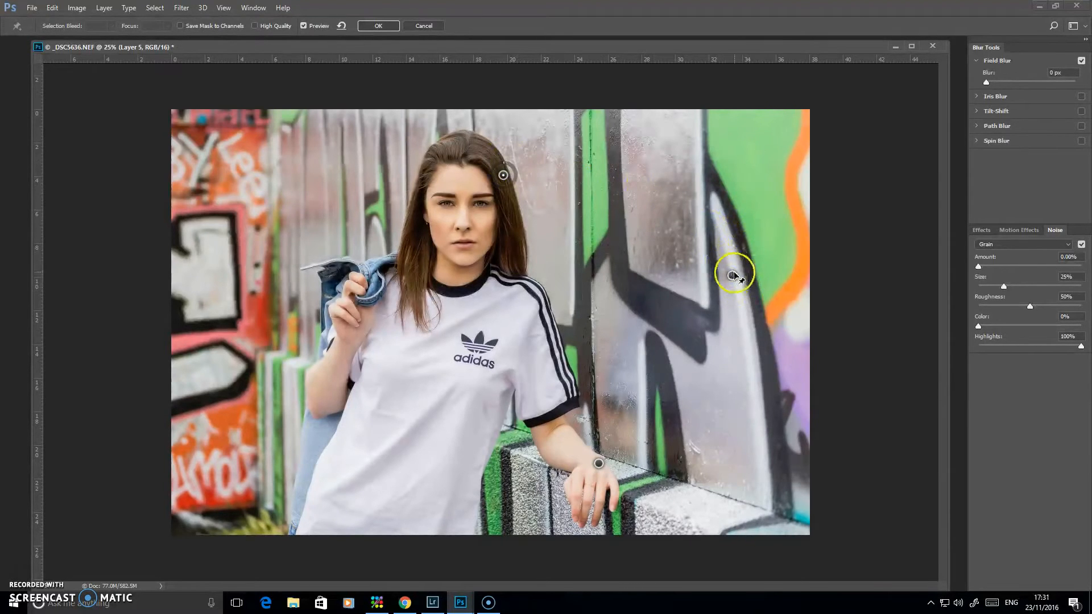
Add another blur pin on the wall nearer the model, set the outer wall pin to 14 px and compare the preview
click(672, 274)
drag(684, 283, 741, 288)
click(731, 276)
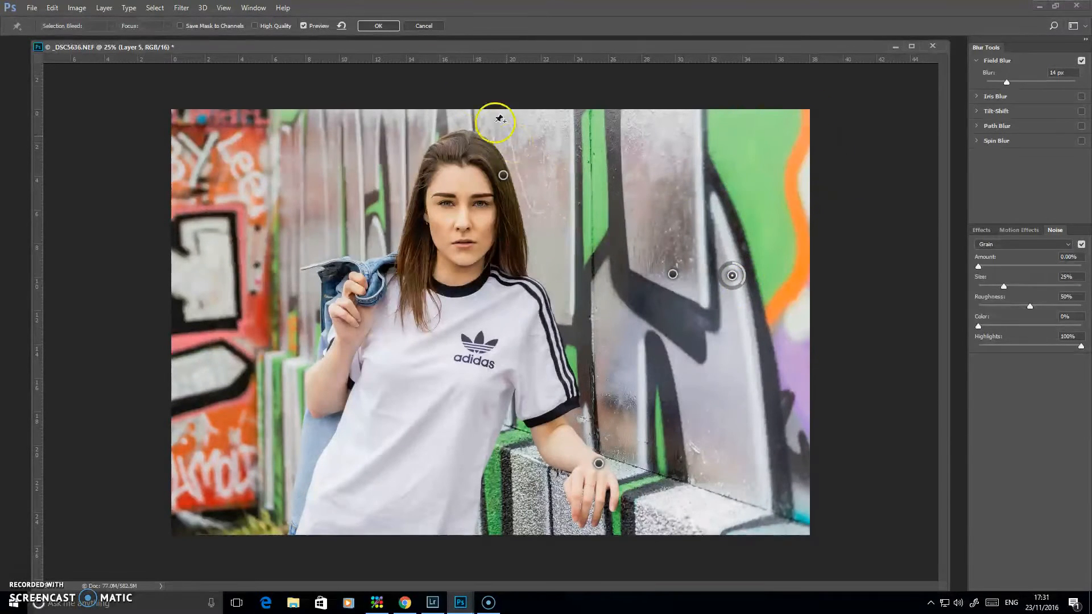
click(314, 27)
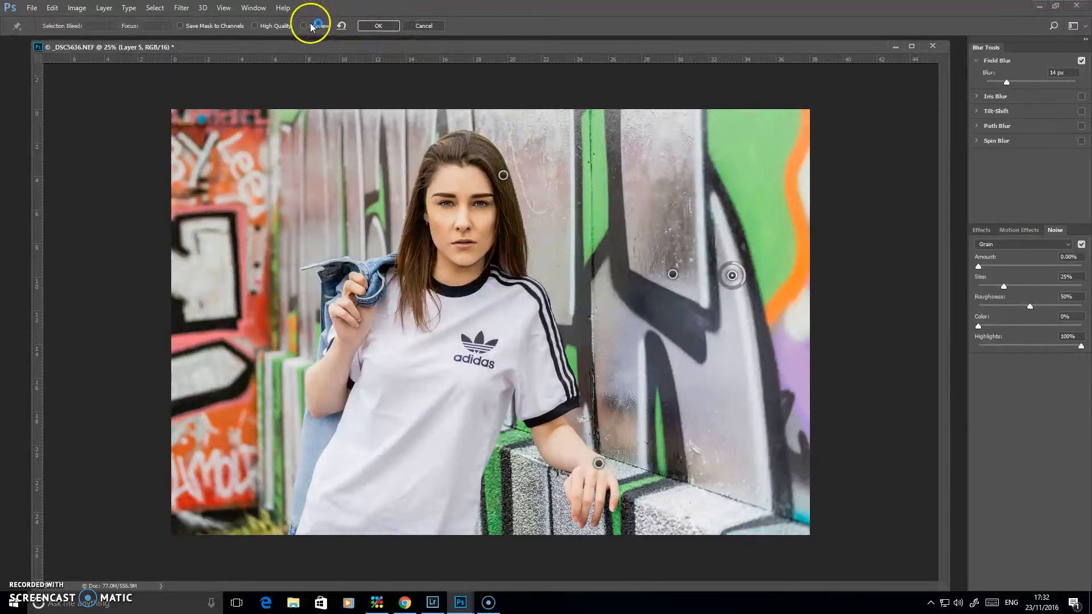
click(312, 26)
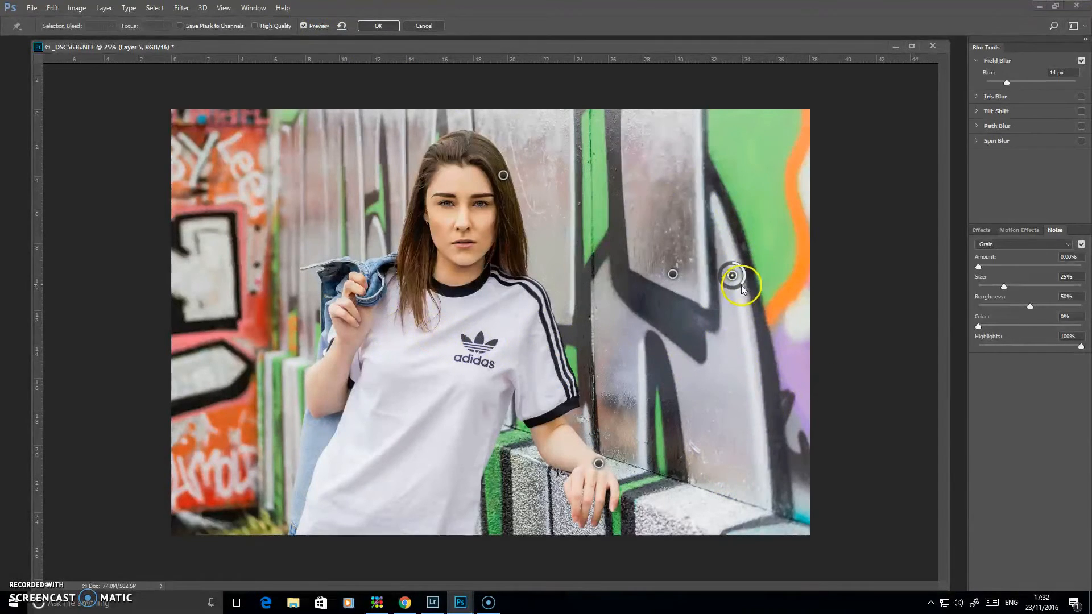
Set the inner wall pin's blur to 5 px, apply the Field Blur and compare the image with and without it
mouse_move(741, 287)
mouse_down()
mouse_move(723, 287)
mouse_move(733, 289)
mouse_up()
click(674, 275)
mouse_move(684, 267)
mouse_down()
mouse_move(686, 278)
mouse_move(687, 266)
mouse_up()
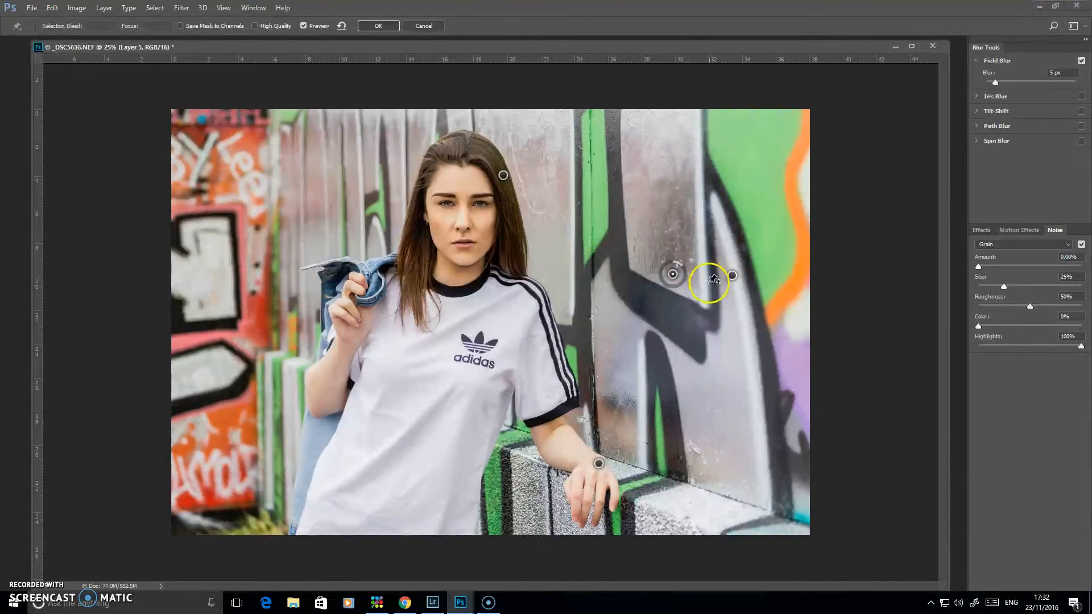
click(378, 26)
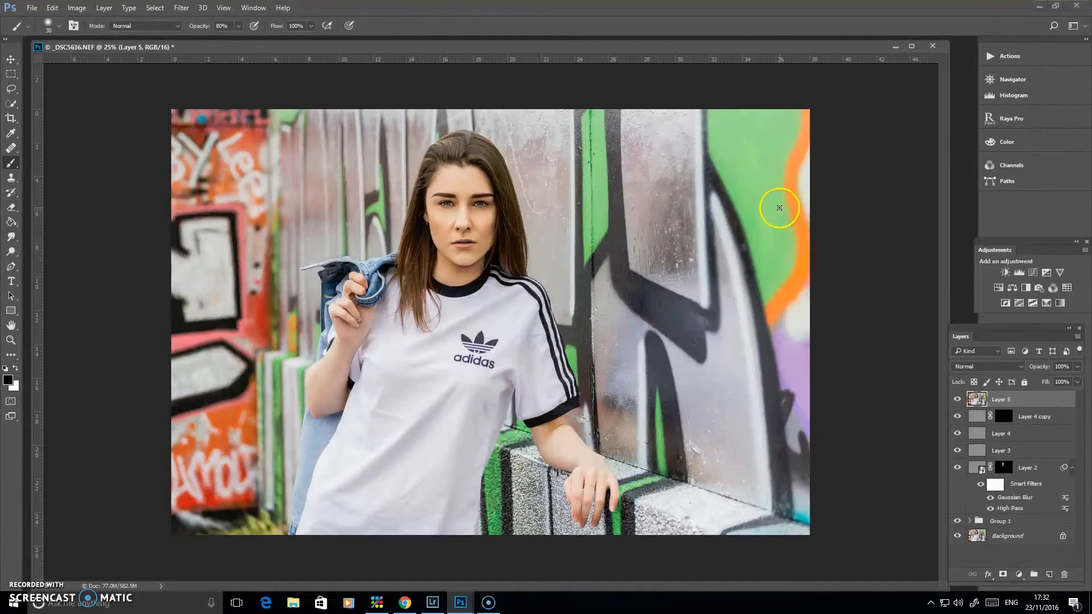
click(958, 400)
click(958, 400)
Add a new layer above the blurred one, fill it with 50% Gray and set its blend mode to Soft Light
key(ctrl+plus)
key(ctrl+plus)
key(ctrl+plus)
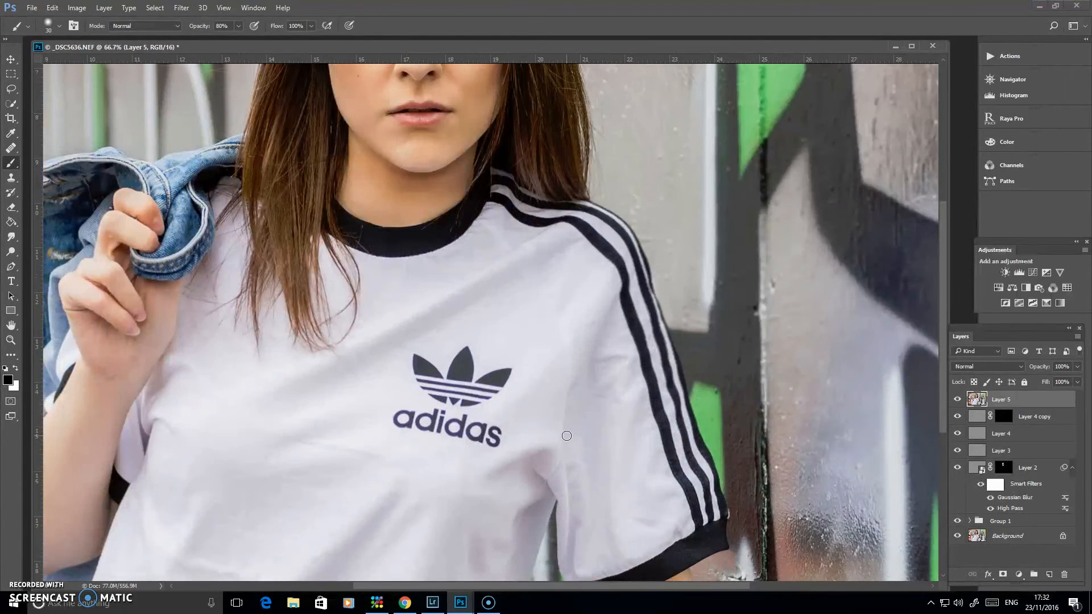
drag(449, 583, 307, 582)
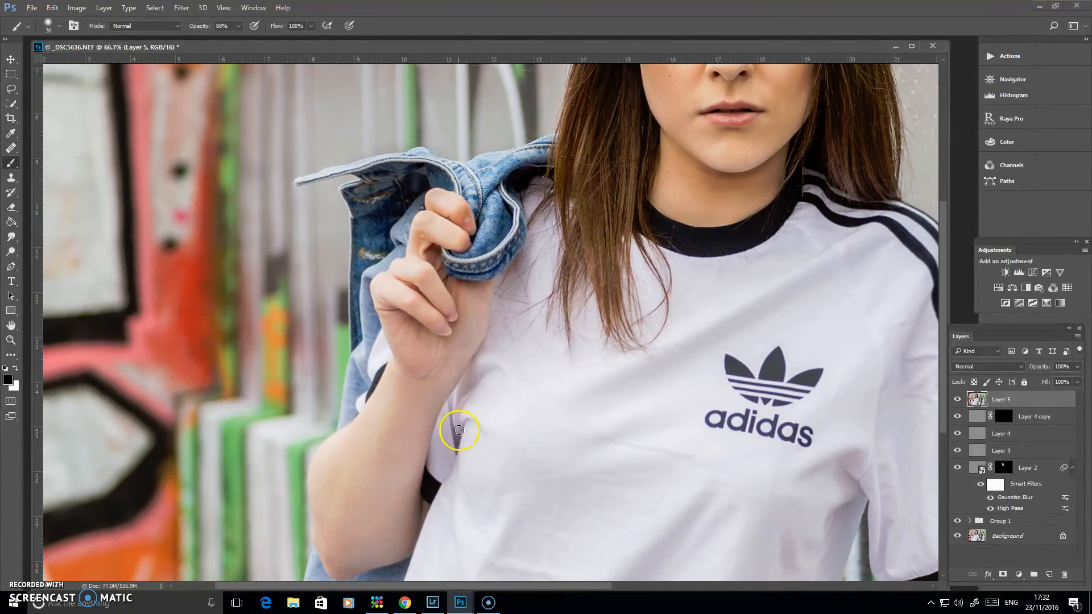
drag(500, 455, 538, 291)
key(ctrl+plus)
key(ctrl+plus)
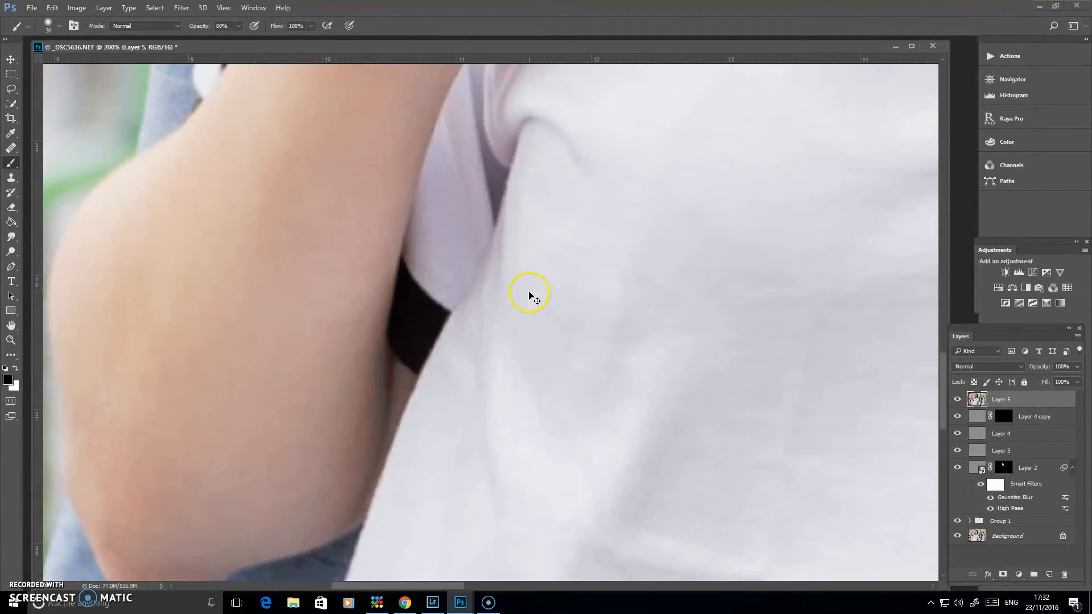
key(ctrl+minus)
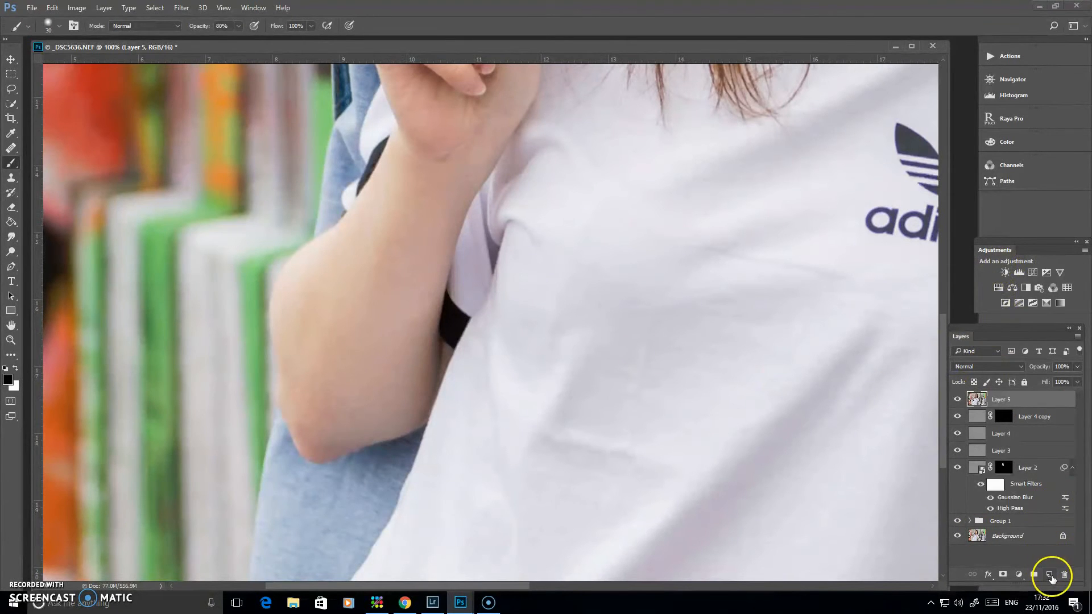
click(1049, 577)
key(shift+F5)
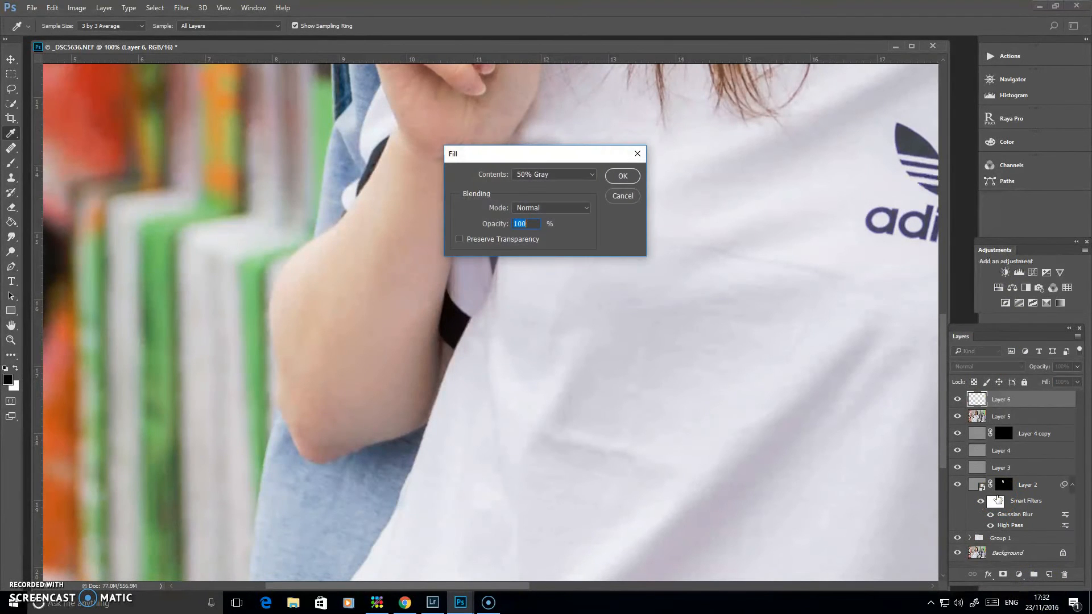
click(623, 177)
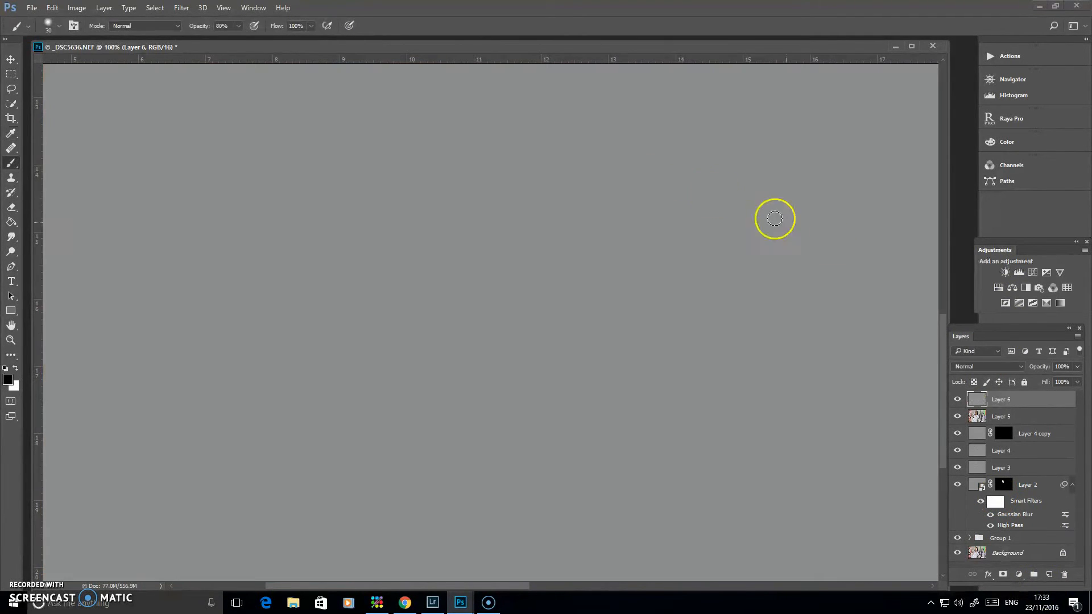
click(1000, 367)
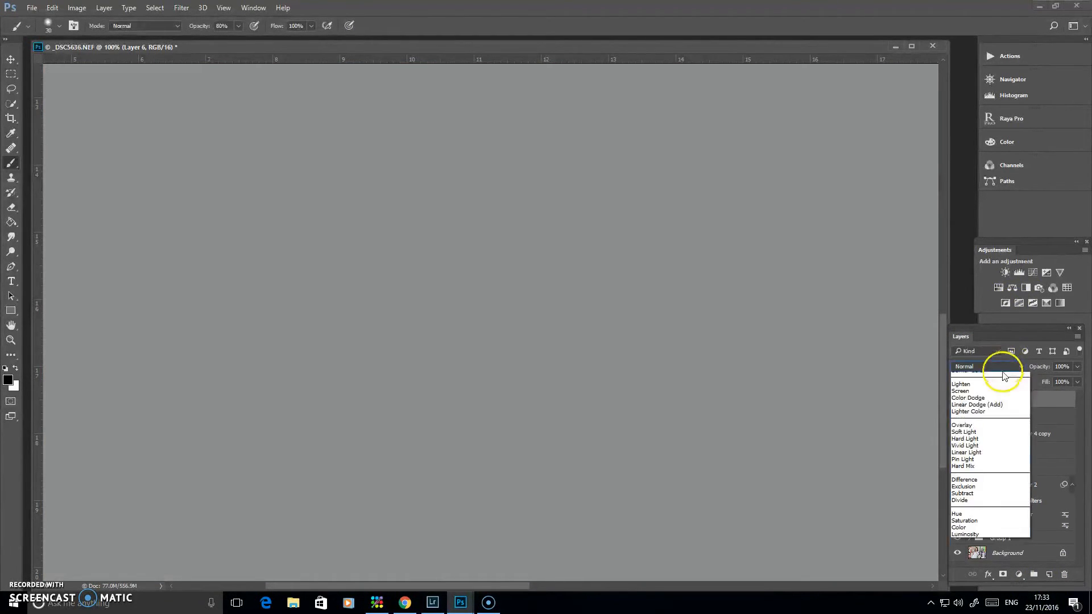
click(969, 478)
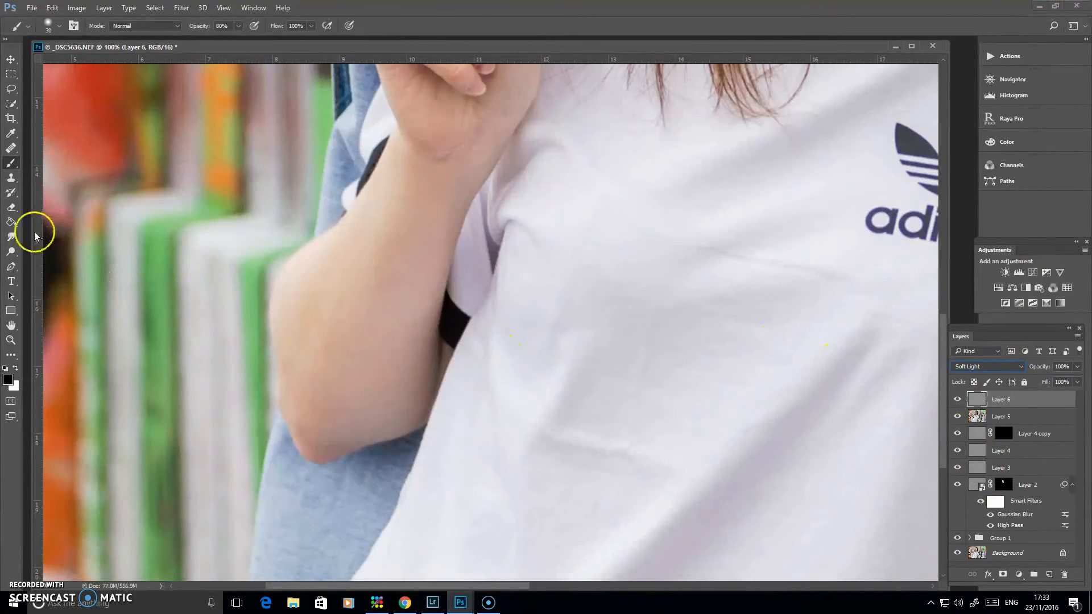
Dodge the raised forearm on the gray layer with a size 70 brush, Midtones range and 10% exposure
click(17, 252)
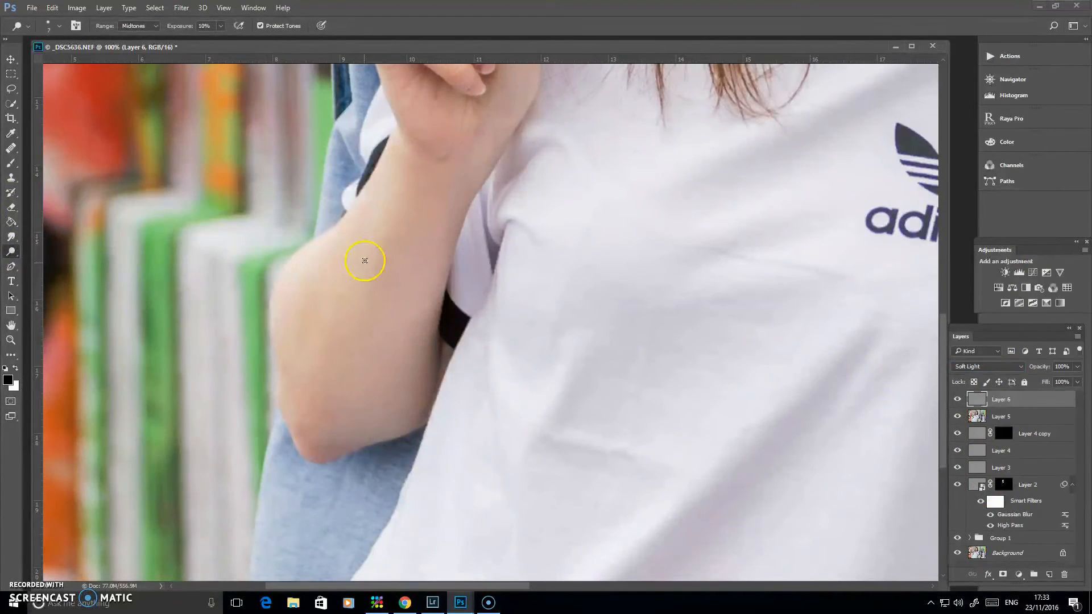
key(])
key(])
key(])
key(])
key(])
key(])
key(])
key(])
key(])
key(])
mouse_move(402, 232)
mouse_down()
mouse_move(353, 391)
mouse_move(320, 446)
mouse_move(368, 236)
mouse_up()
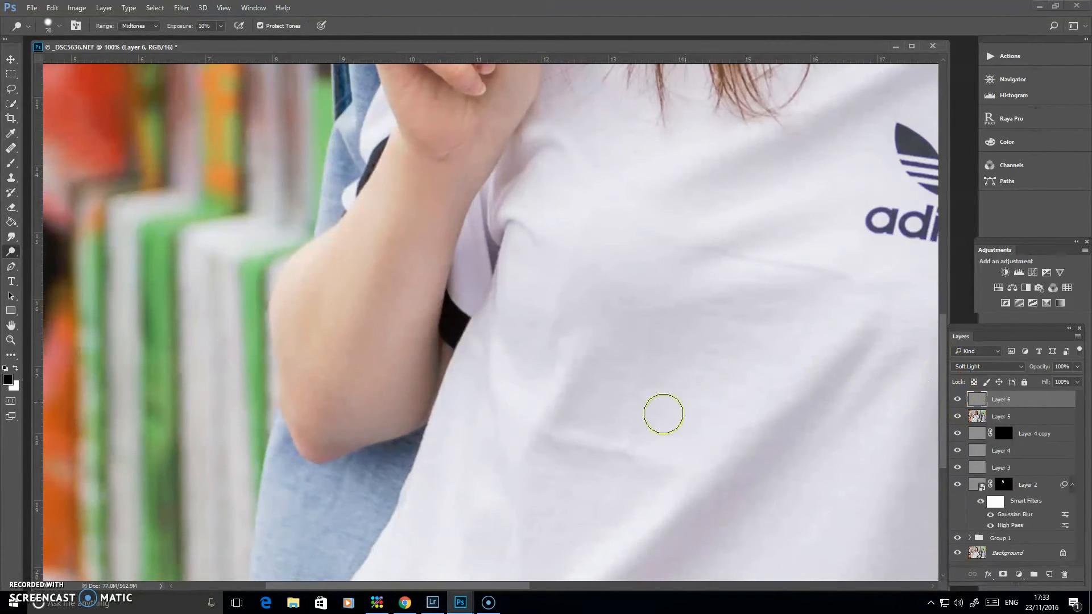
Burn the lower edge of the resting forearm with a size 45 brush at 10% exposure
drag(714, 402, 327, 232)
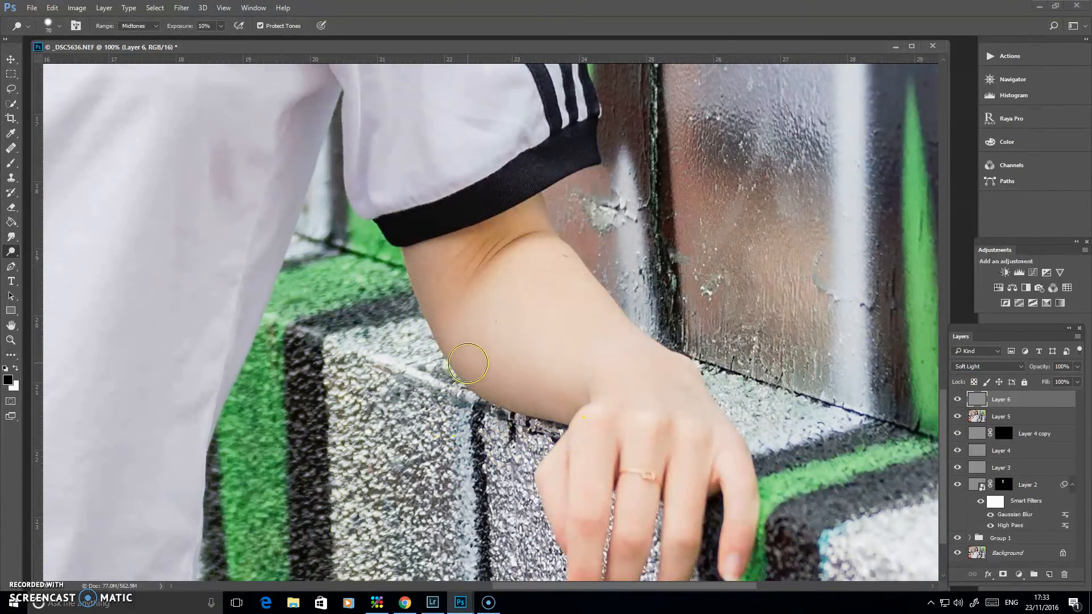
key(bracketleft)
key(bracketleft)
key(bracketleft)
alt+click(476, 362)
alt+click(483, 377)
alt+click(490, 380)
alt+click(514, 399)
alt+click(489, 384)
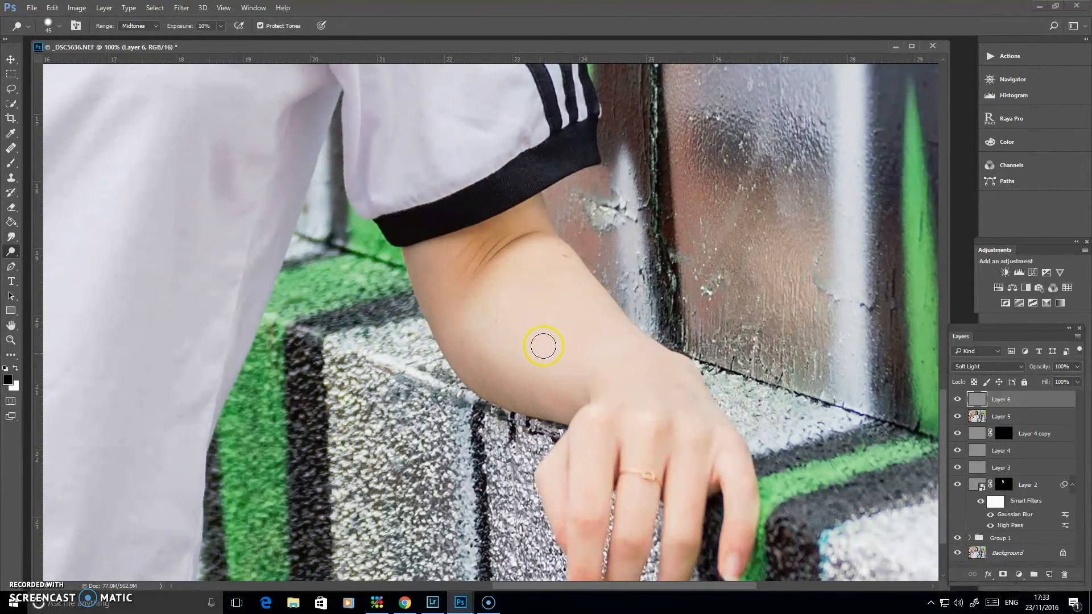
Burn the resting arm's elbow crease and the skin just below the sleeve cuff
alt+click(461, 282)
alt+click(526, 214)
alt+click(509, 288)
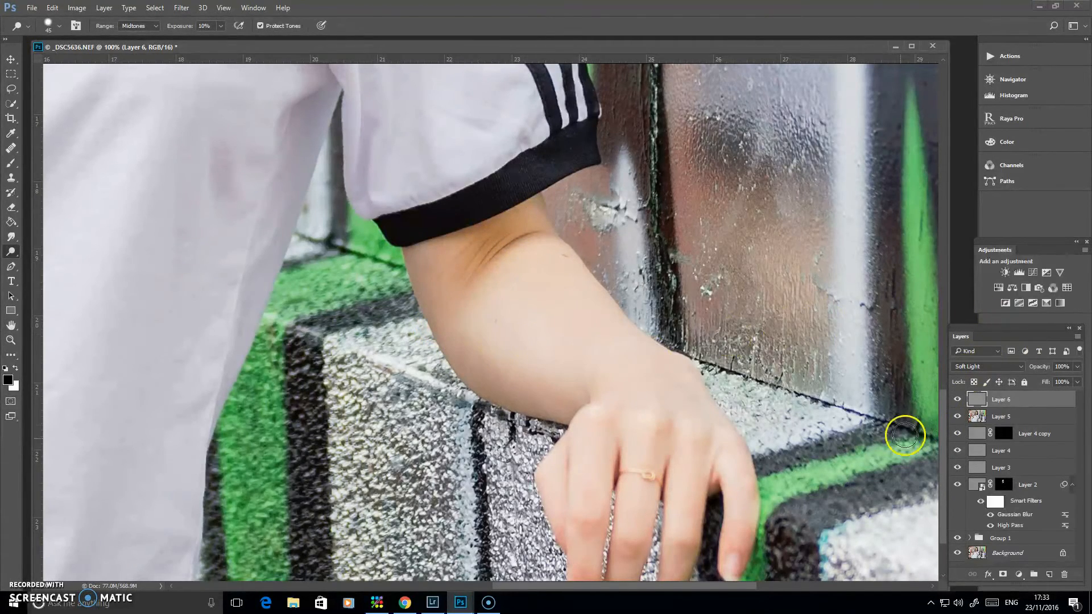
key(ctrl+minus)
key(ctrl+minus)
key(ctrl+minus)
key(ctrl+minus)
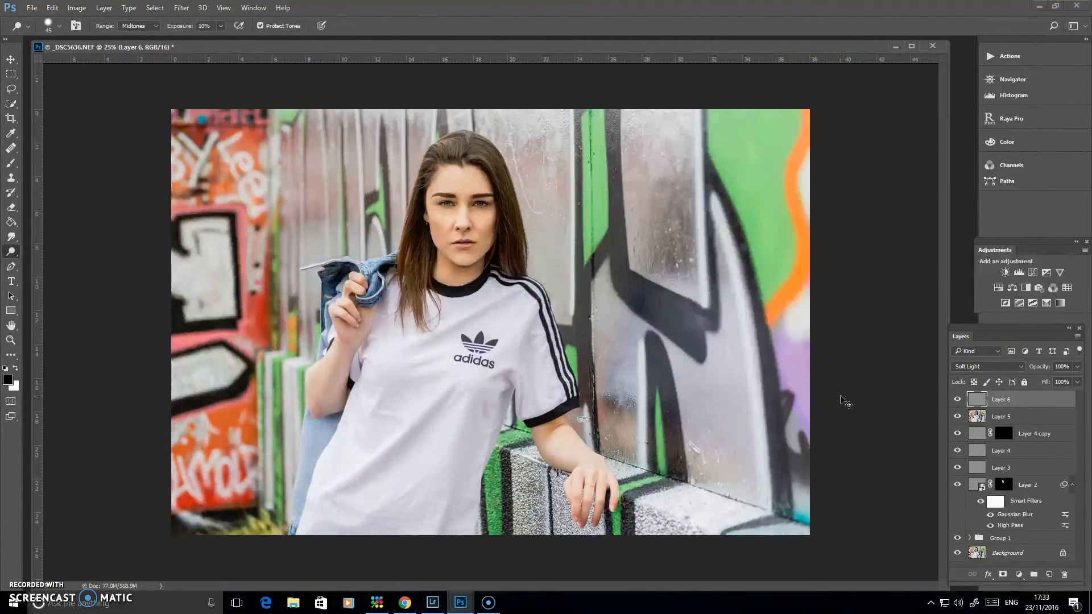
key(ctrl+plus)
drag(658, 370, 690, 395)
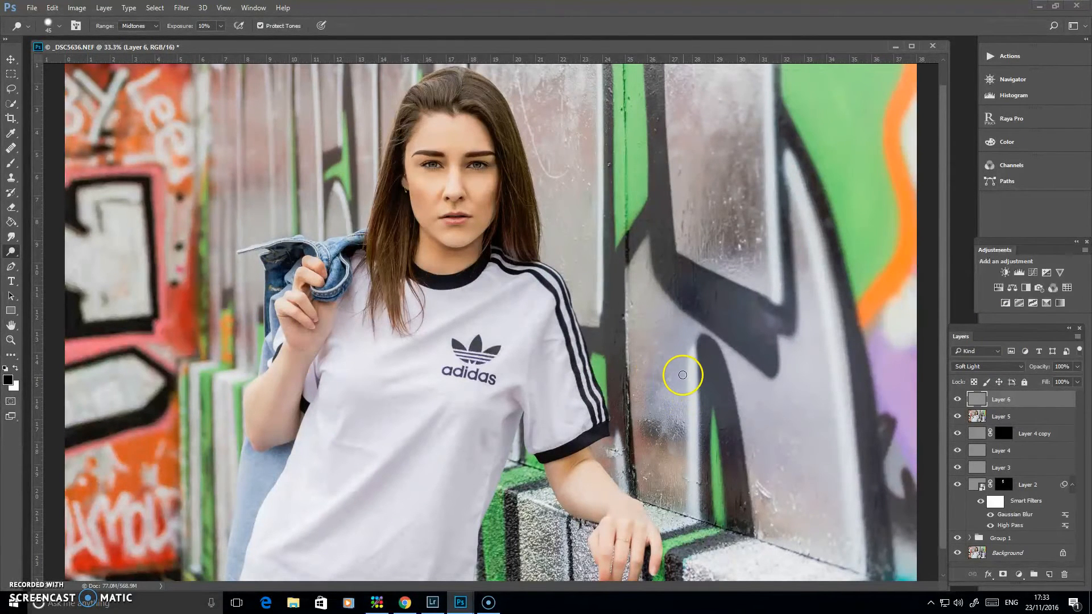
key(ctrl+minus)
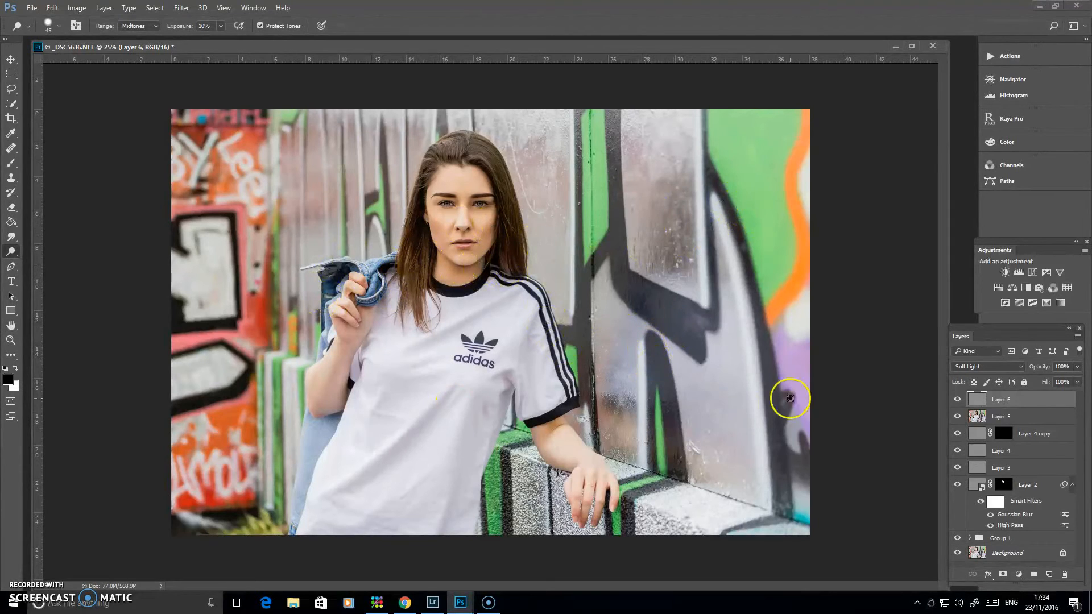
Add a Color Balance adjustment layer above the gray dodge-and-burn layer and set its Highlights Yellow–Blue value to -19
click(1013, 289)
drag(660, 86, 853, 93)
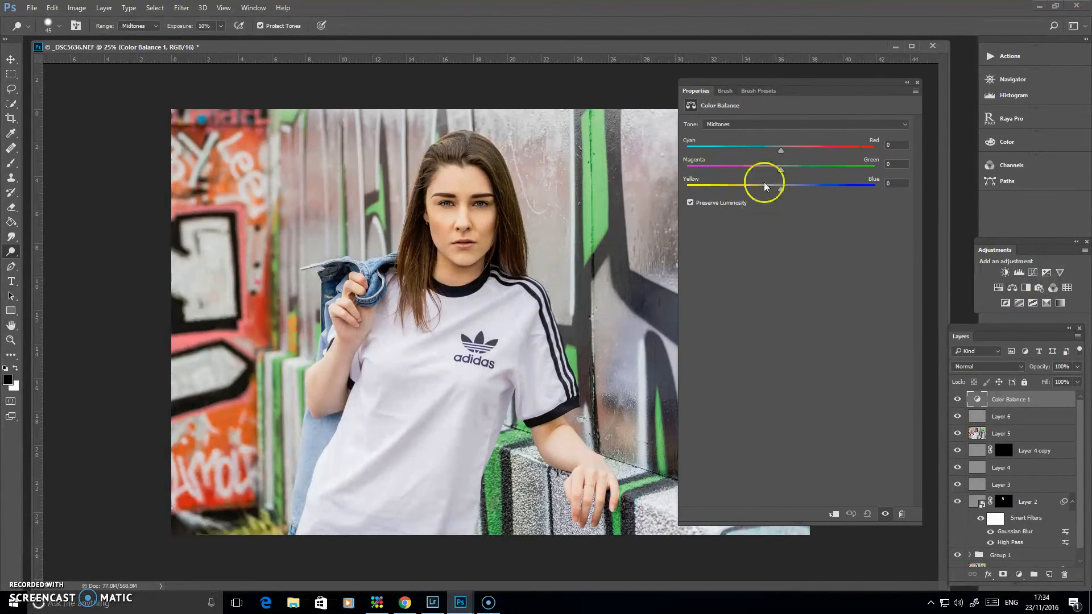
click(751, 124)
click(726, 147)
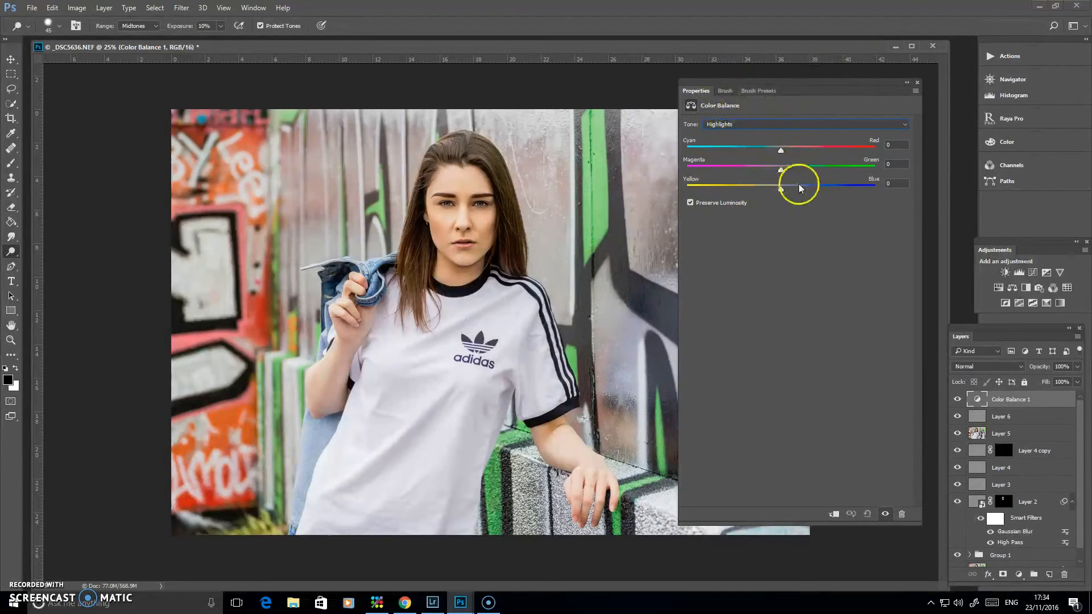
drag(781, 188, 763, 187)
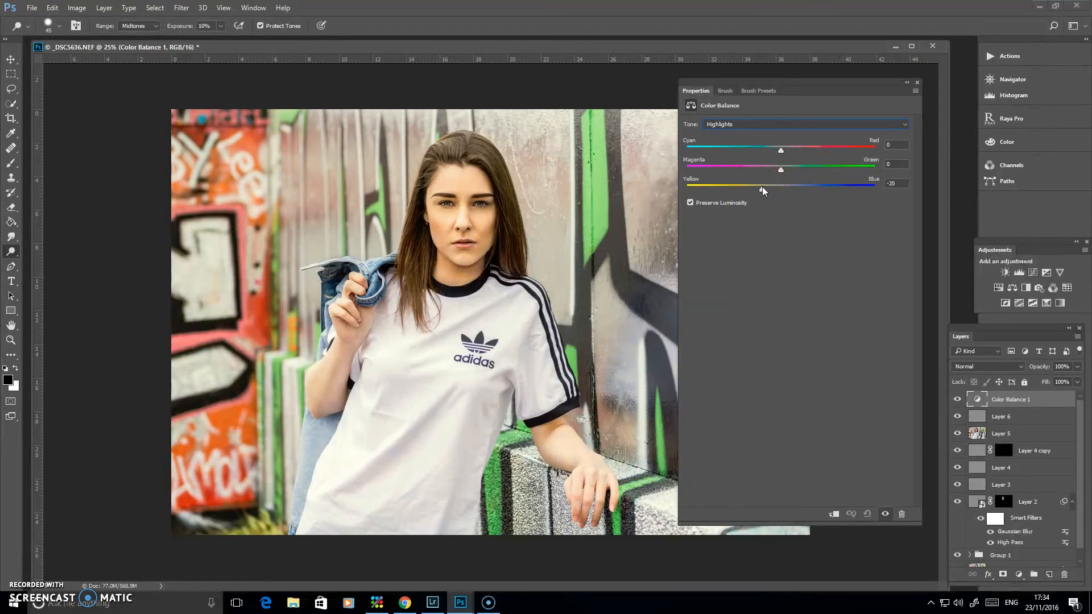
mouse_move(762, 187)
mouse_down()
mouse_move(776, 186)
mouse_move(759, 183)
mouse_up()
drag(761, 189, 771, 190)
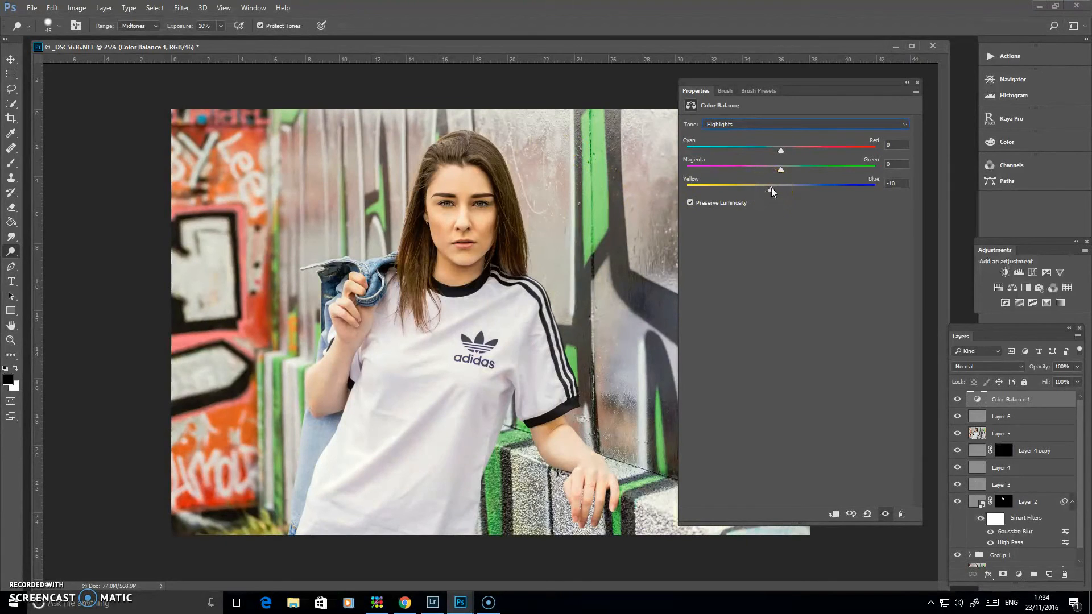
drag(756, 191, 762, 189)
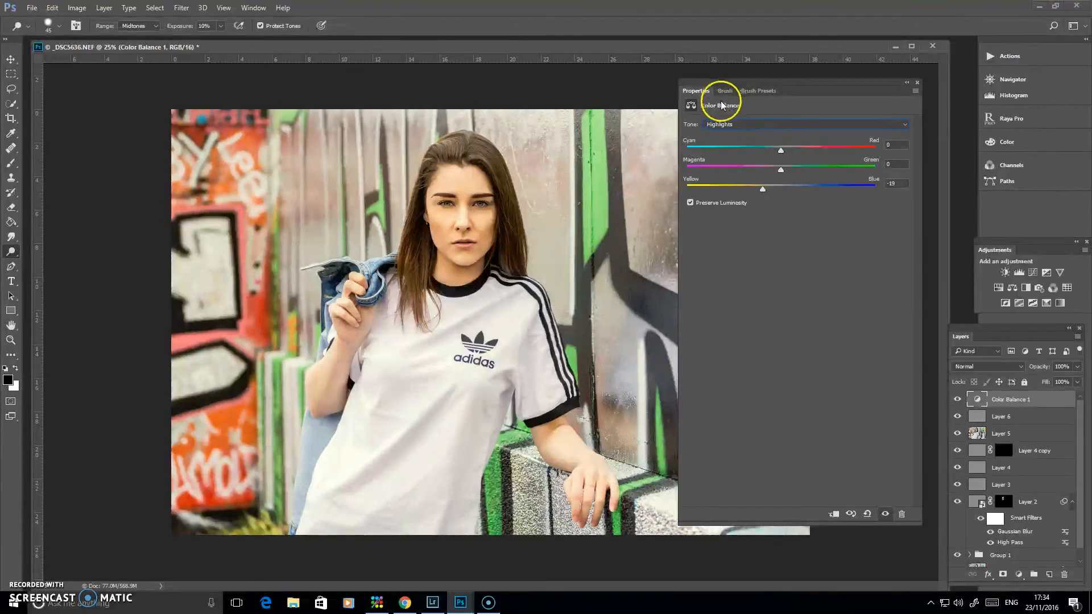
Set the Color Balance Midtones Yellow–Blue value to +5 and close the adjustment's properties
click(756, 124)
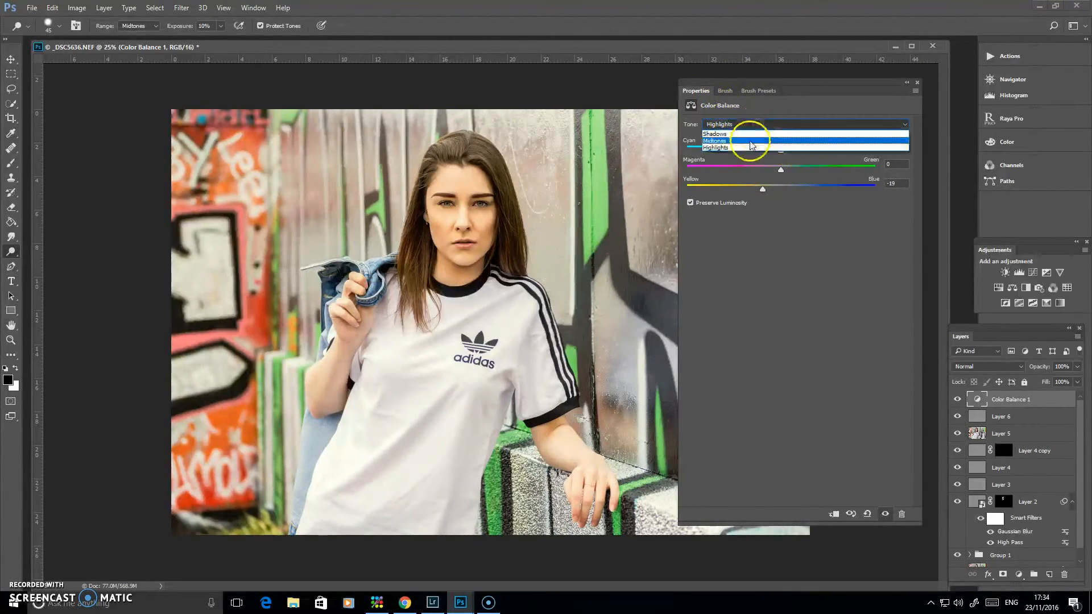
click(755, 147)
mouse_move(782, 186)
mouse_down()
mouse_move(768, 186)
mouse_move(783, 191)
mouse_up()
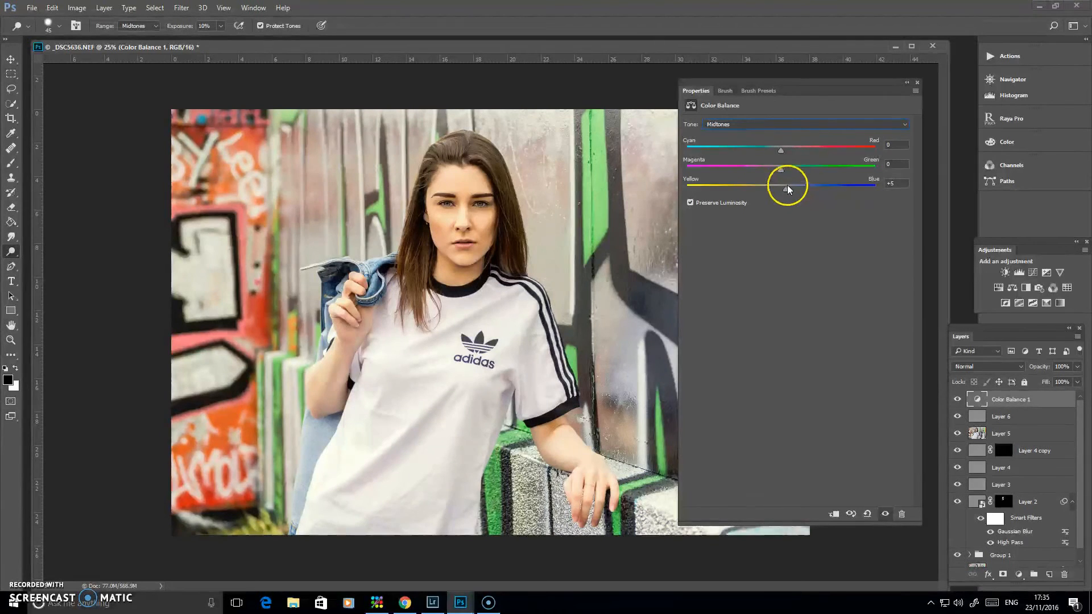
click(916, 83)
Compare the portrait with and without the Color Balance adjustment layer
click(958, 400)
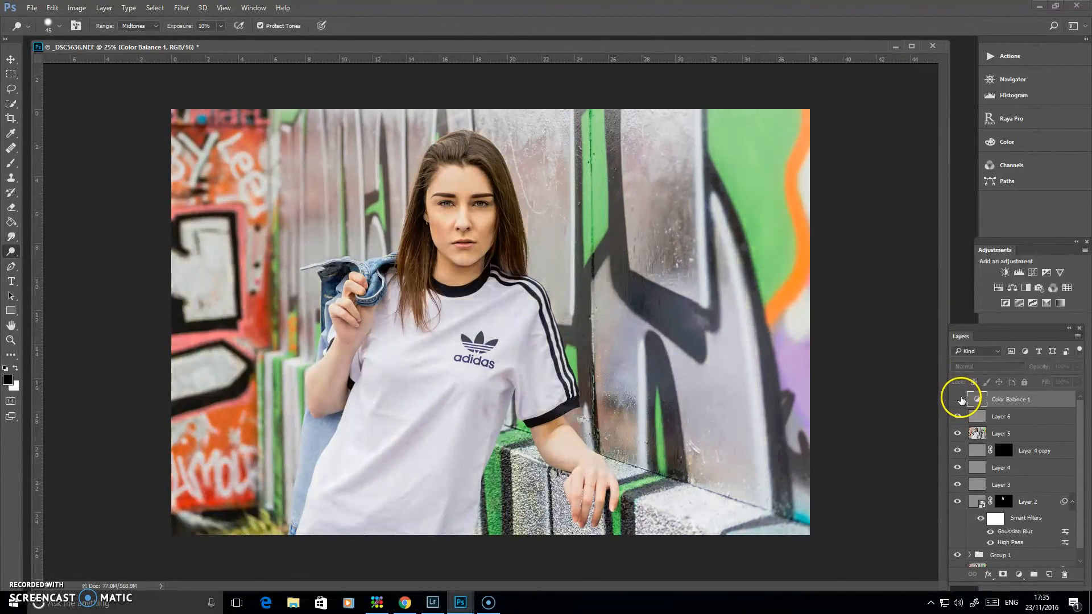
click(958, 399)
drag(960, 396, 847, 222)
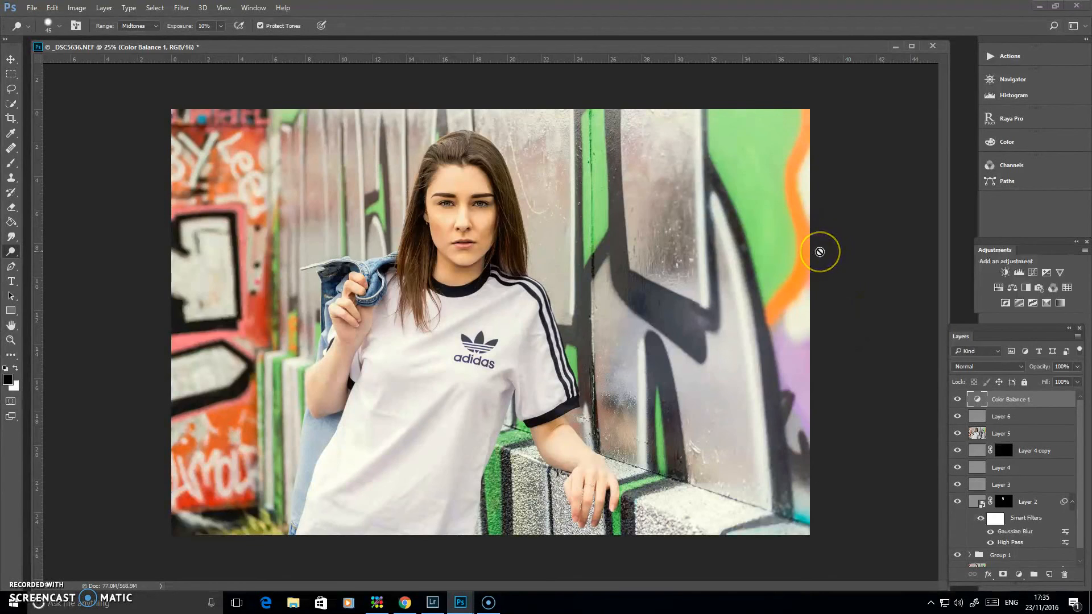
Examine the retouched face, hair, raised hand and T-shirt up close, finishing with the whole portrait in view
key(ctrl+plus)
key(ctrl+plus)
key(ctrl+plus)
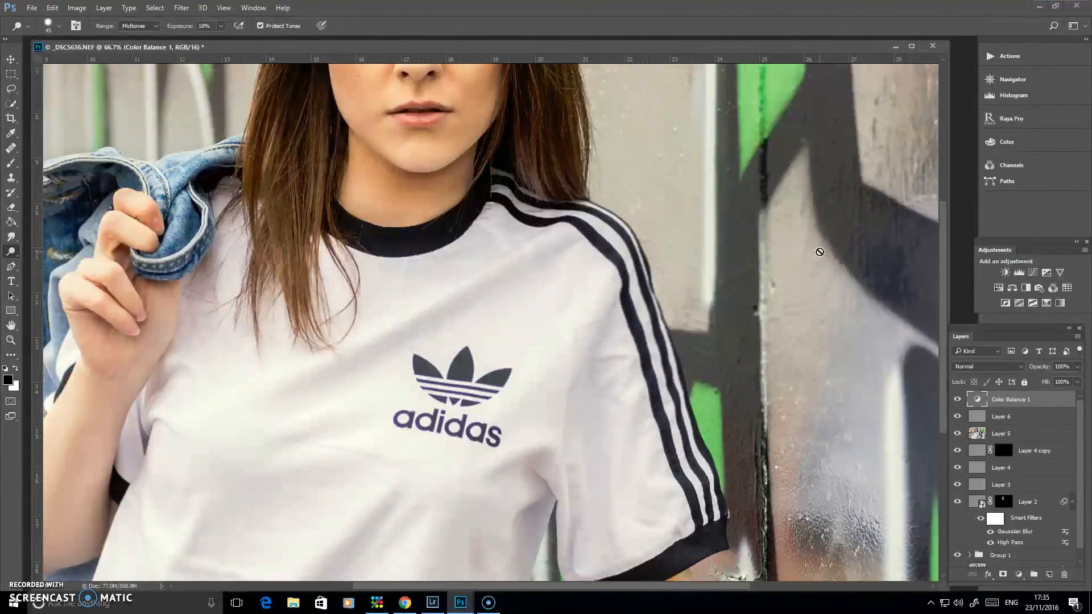
drag(397, 268, 499, 563)
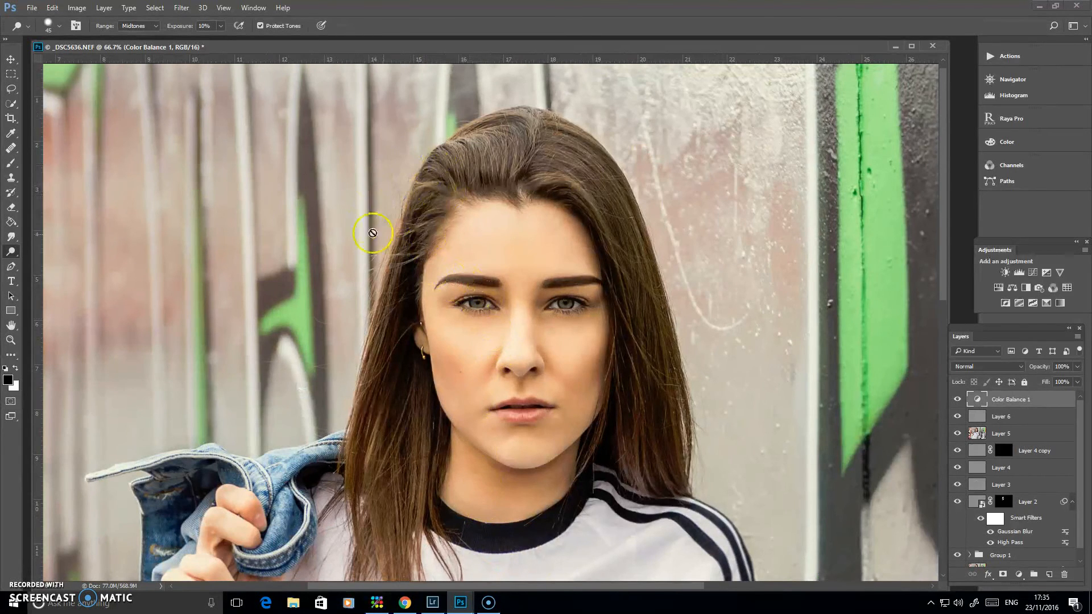
drag(637, 431, 585, 237)
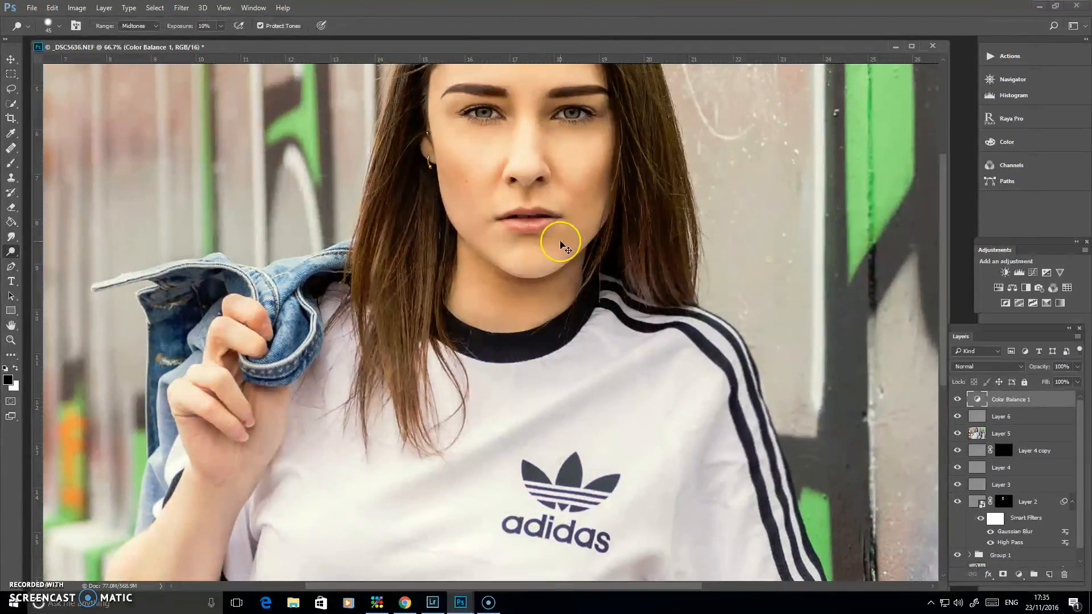
key(ctrl+minus)
key(ctrl+minus)
key(ctrl+minus)
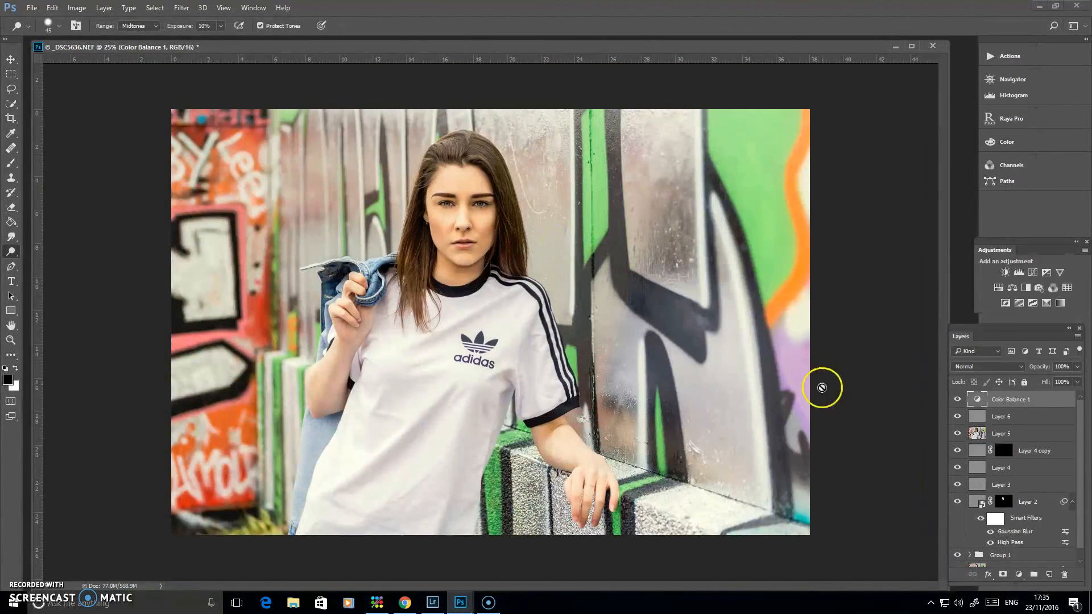